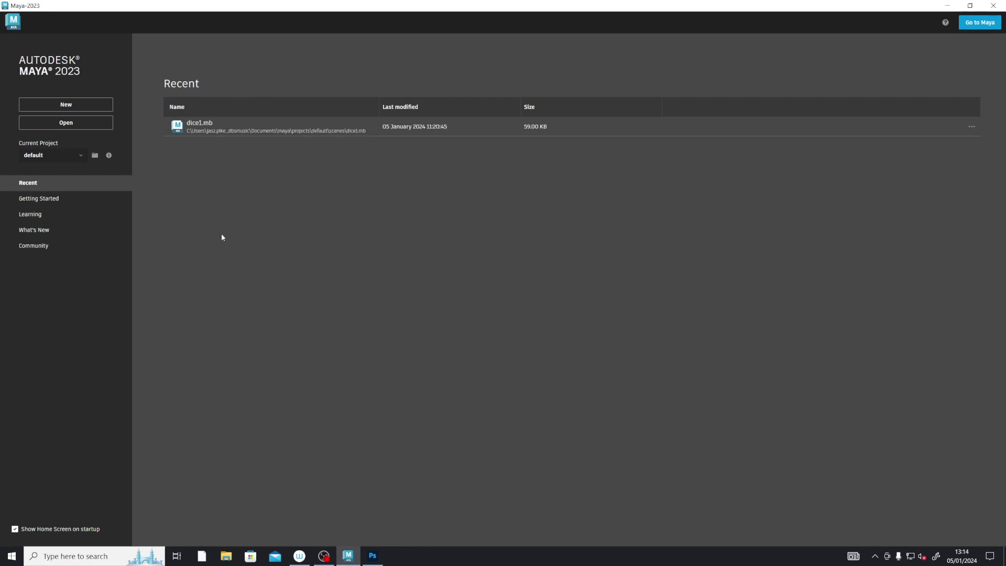
Step: Start a new scene and add a poly cube, pCube1, at the grid origin
{"action": "left_click", "coordinate": [62, 106]}
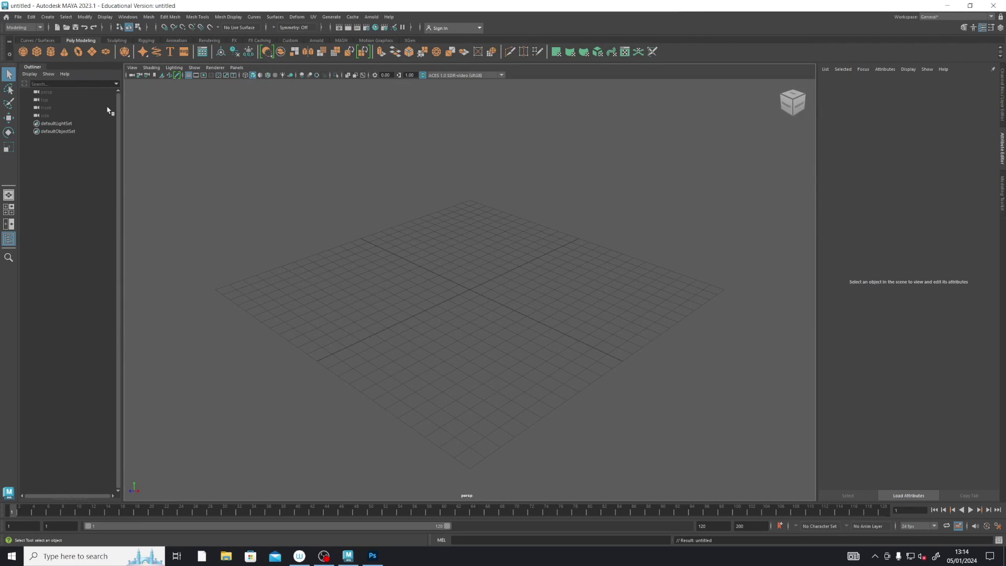
{"action": "left_click", "coordinate": [37, 53]}
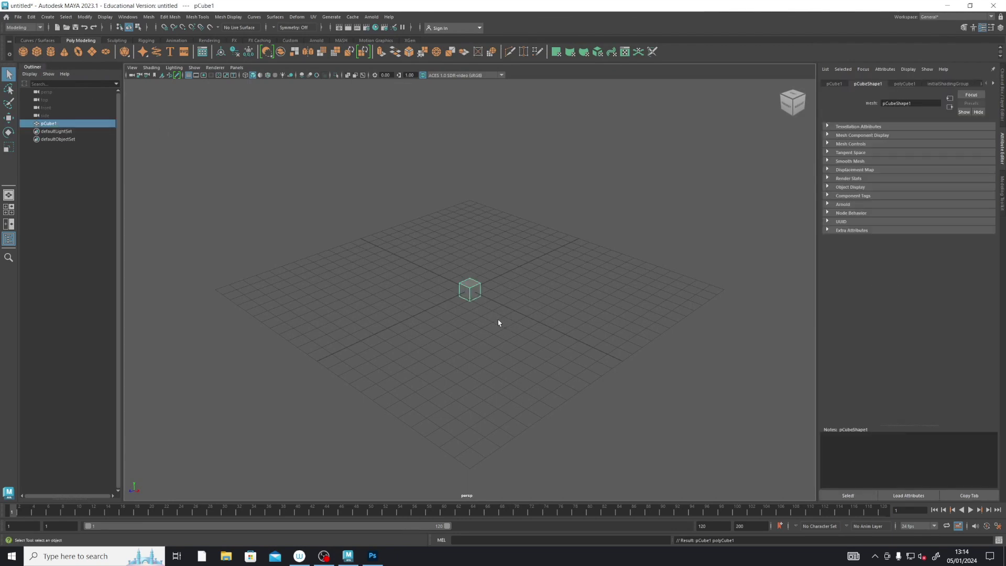
{"action": "scroll", "coordinate": [498, 322], "scroll_direction": "up", "scroll_amount": 2}
{"action": "scroll", "coordinate": [492, 319], "scroll_direction": "up", "scroll_amount": 3}
{"action": "scroll", "coordinate": [480, 310], "scroll_direction": "up", "scroll_amount": 1}
{"action": "scroll", "coordinate": [483, 313], "scroll_direction": "up", "scroll_amount": 4}
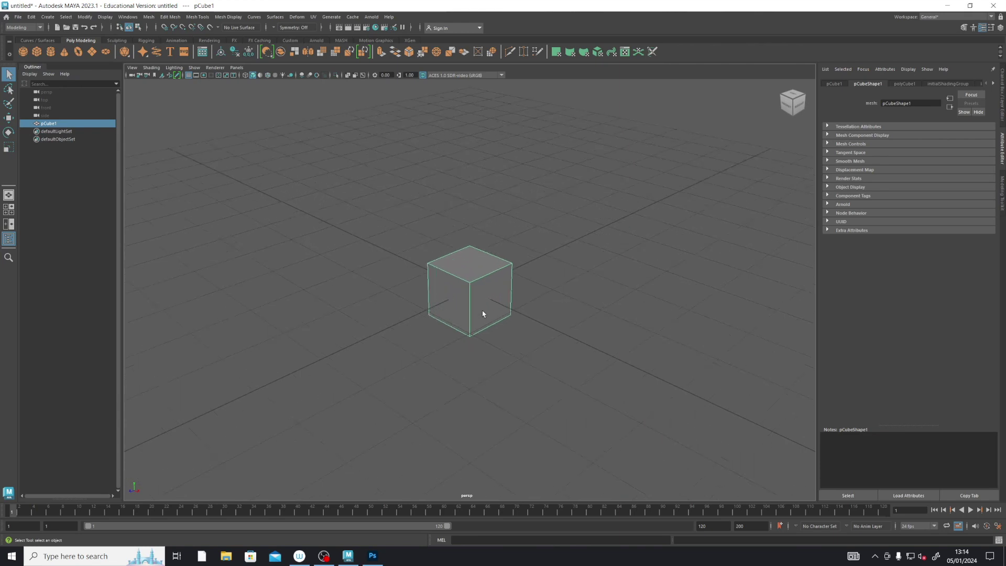
{"action": "scroll", "coordinate": [484, 314], "scroll_direction": "down", "scroll_amount": 2}
{"action": "scroll", "coordinate": [483, 314], "scroll_direction": "down", "scroll_amount": 3}
{"action": "scroll", "coordinate": [483, 314], "scroll_direction": "up", "scroll_amount": 3}
{"action": "scroll", "coordinate": [483, 314], "scroll_direction": "down", "scroll_amount": 4}
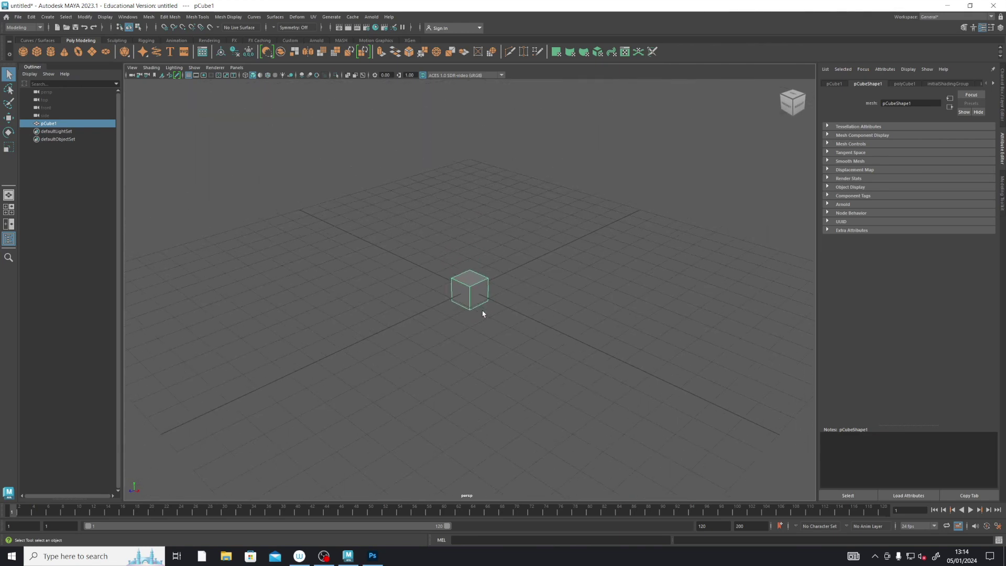
{"action": "scroll", "coordinate": [482, 313], "scroll_direction": "up", "scroll_amount": 2}
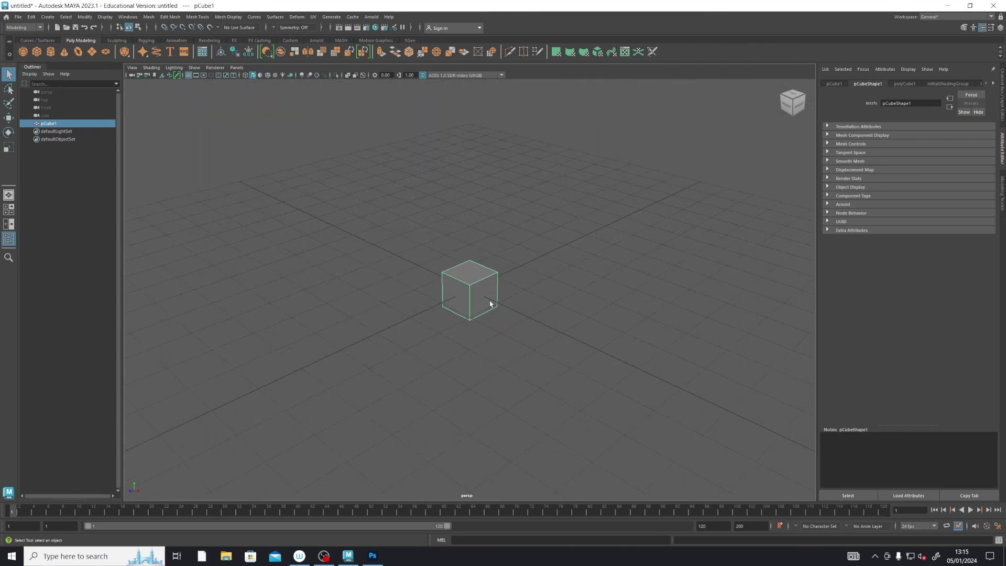
{"action": "mouse_move", "coordinate": [499, 281]}
{"action": "middle_mouse_down", "text": "alt"}
{"action": "mouse_move", "coordinate": [457, 263]}
{"action": "mouse_move", "coordinate": [512, 305]}
{"action": "middle_mouse_up", "text": "alt"}
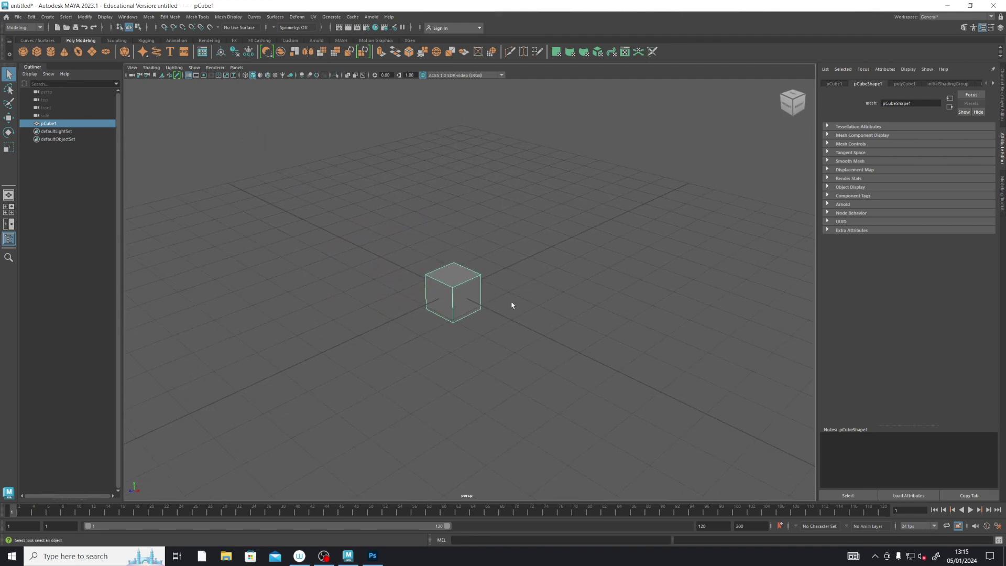
{"action": "mouse_move", "coordinate": [530, 266]}
{"action": "left_mouse_down", "text": "alt"}
{"action": "mouse_move", "coordinate": [638, 257]}
{"action": "mouse_move", "coordinate": [514, 319]}
{"action": "left_mouse_up", "text": "alt"}
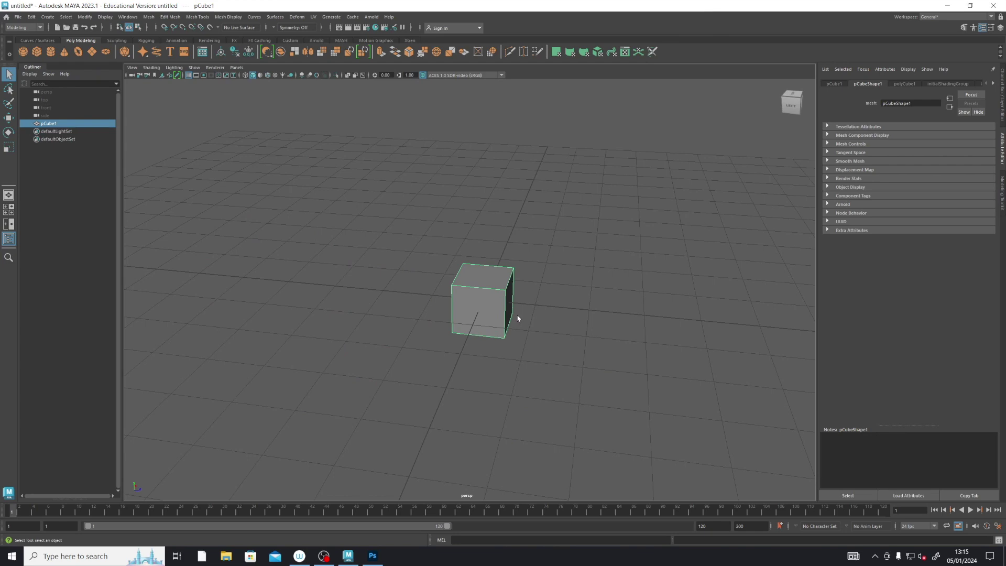
Step: Cycle through the Move, Rotate and Scale tools, ending on Move (W)
{"action": "key", "text": "w"}
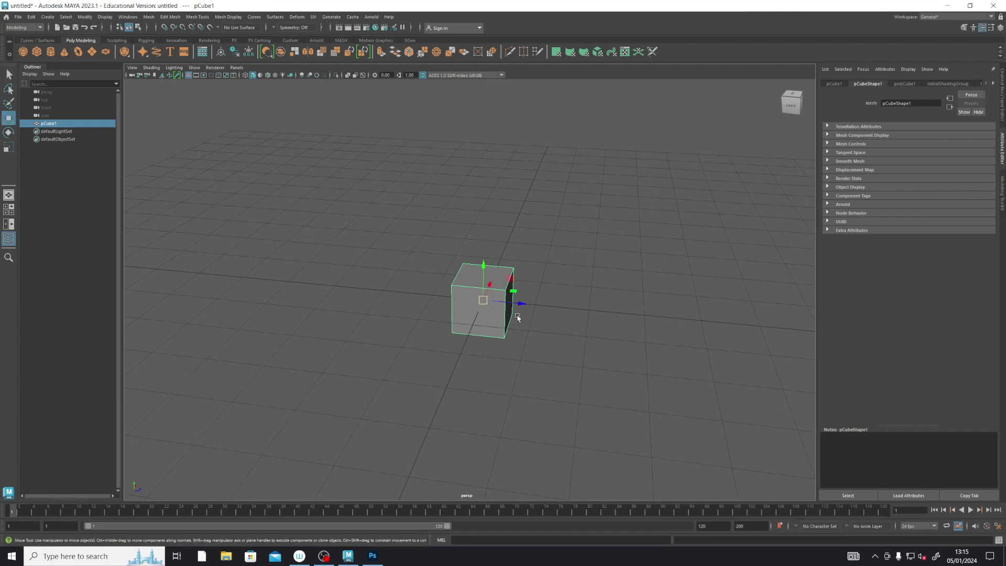
{"action": "key", "text": "e"}
{"action": "key", "text": "r"}
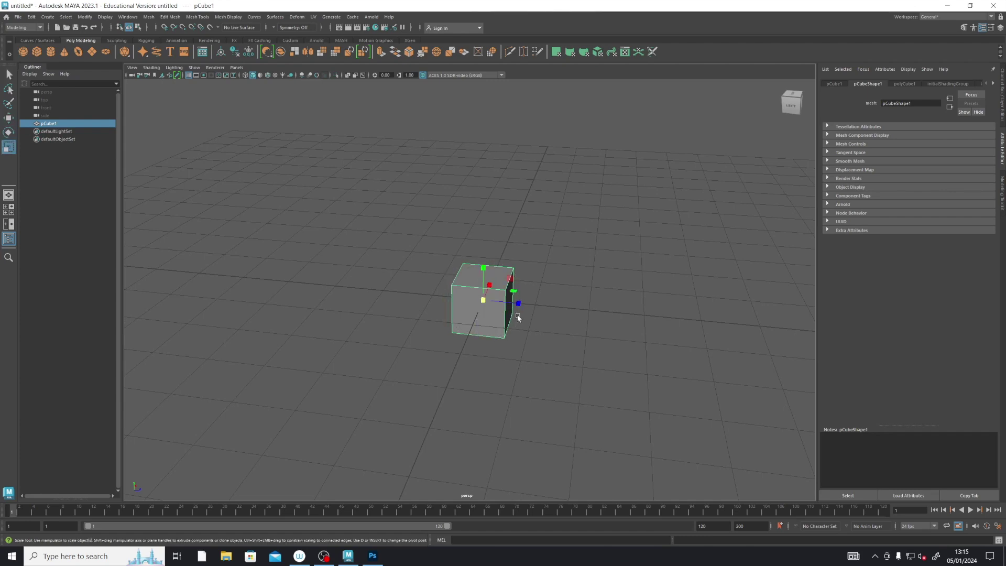
{"action": "key", "text": "e"}
{"action": "key", "text": "w"}
{"action": "key", "text": "e"}
{"action": "key", "text": "r"}
{"action": "key", "text": "e"}
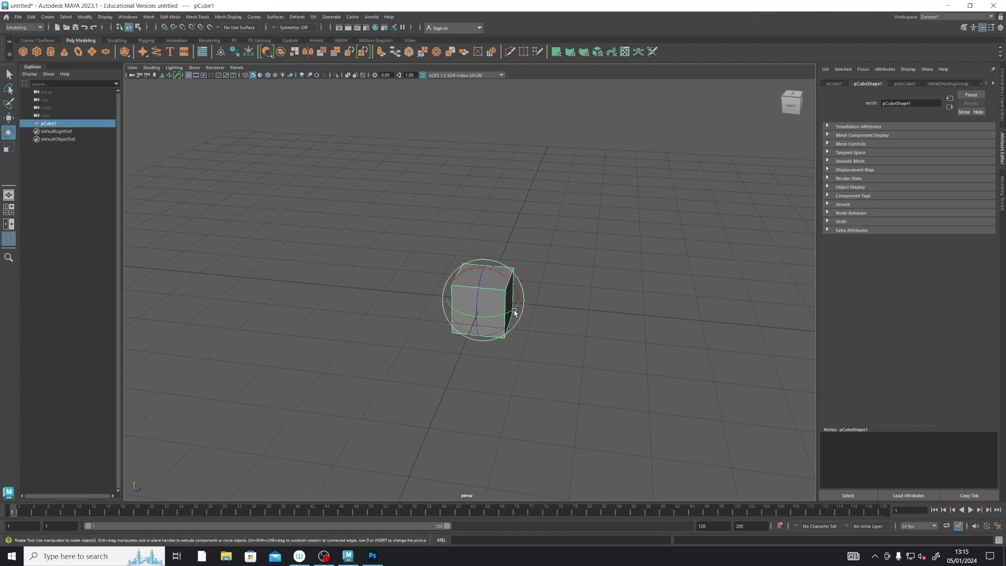
{"action": "key", "text": "w"}
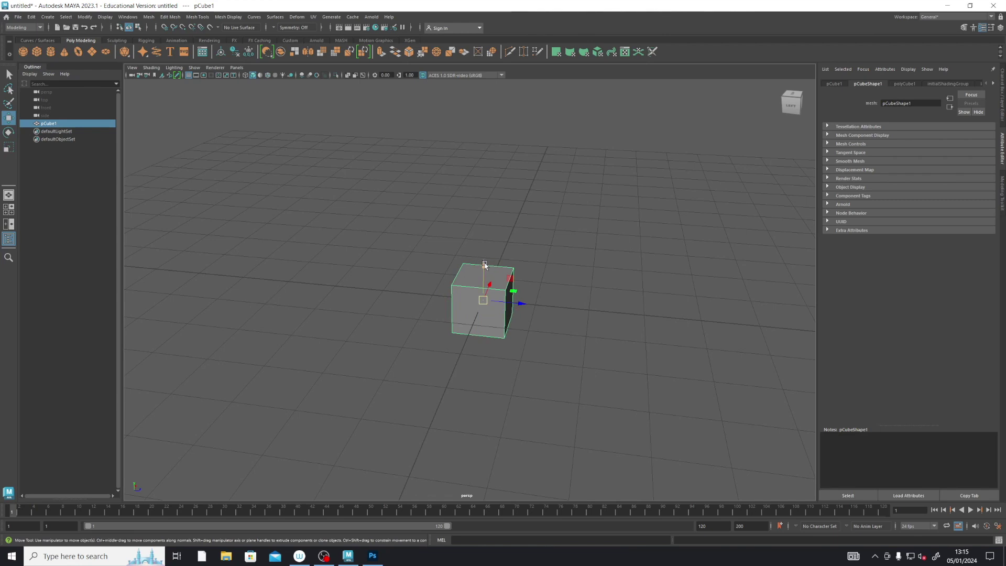
Step: Drag pCube1 upward along the Y axis, then orbit and pan the perspective view
{"action": "mouse_move", "coordinate": [484, 266]}
{"action": "left_mouse_down"}
{"action": "mouse_move", "coordinate": [480, 227]}
{"action": "mouse_move", "coordinate": [548, 255]}
{"action": "left_mouse_up"}
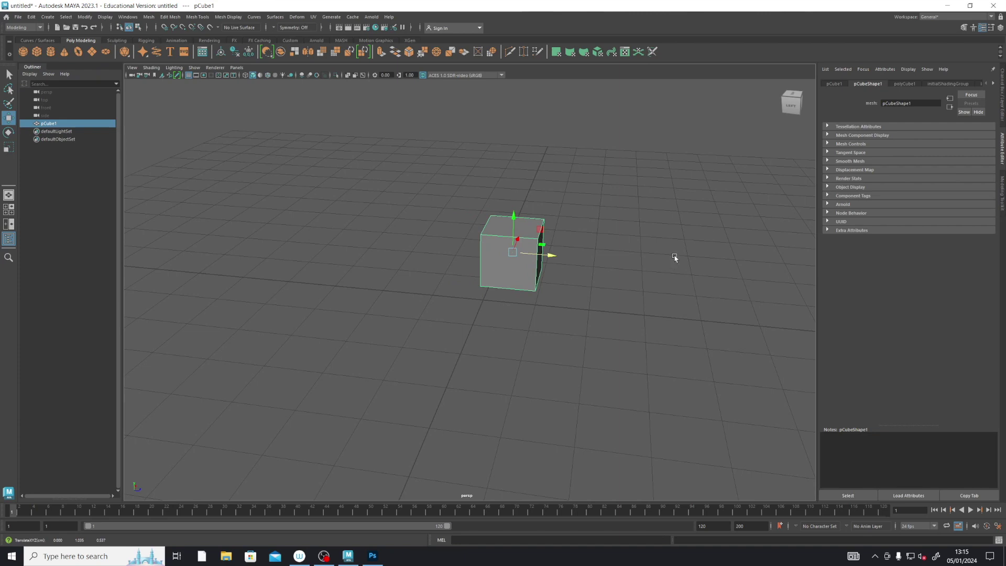
{"action": "mouse_move", "coordinate": [633, 246]}
{"action": "left_mouse_down", "text": "alt"}
{"action": "mouse_move", "coordinate": [548, 250]}
{"action": "mouse_move", "coordinate": [543, 209]}
{"action": "mouse_move", "coordinate": [539, 233]}
{"action": "mouse_move", "coordinate": [588, 313]}
{"action": "left_mouse_up", "text": "alt"}
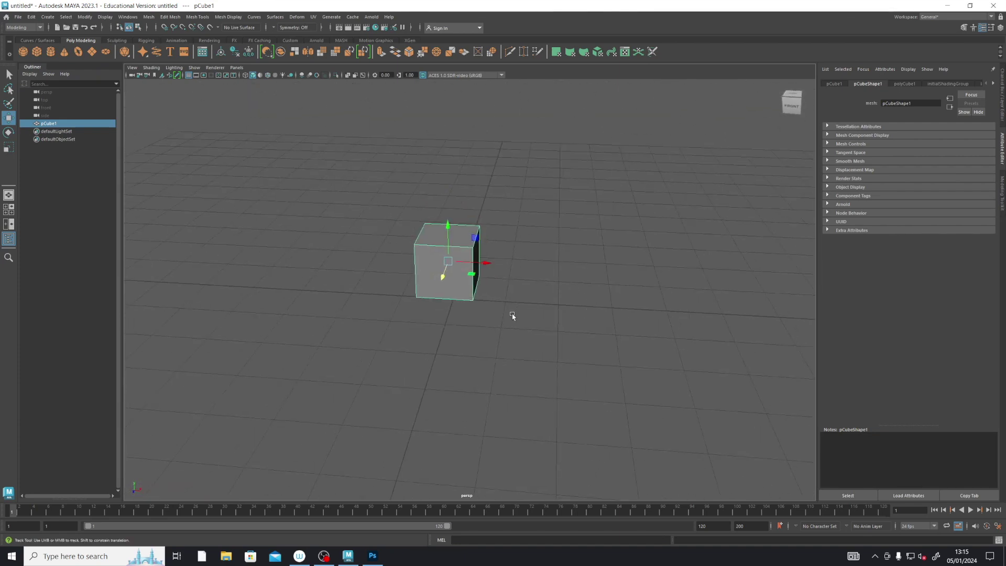
{"action": "mouse_move", "coordinate": [512, 314]}
{"action": "middle_mouse_down", "text": "alt"}
{"action": "mouse_move", "coordinate": [686, 290]}
{"action": "mouse_move", "coordinate": [479, 331]}
{"action": "mouse_move", "coordinate": [596, 319]}
{"action": "mouse_move", "coordinate": [479, 307]}
{"action": "mouse_move", "coordinate": [554, 291]}
{"action": "middle_mouse_up", "text": "alt"}
{"action": "left_click_drag", "start_coordinate": [554, 291], "coordinate": [496, 288], "text": "alt"}
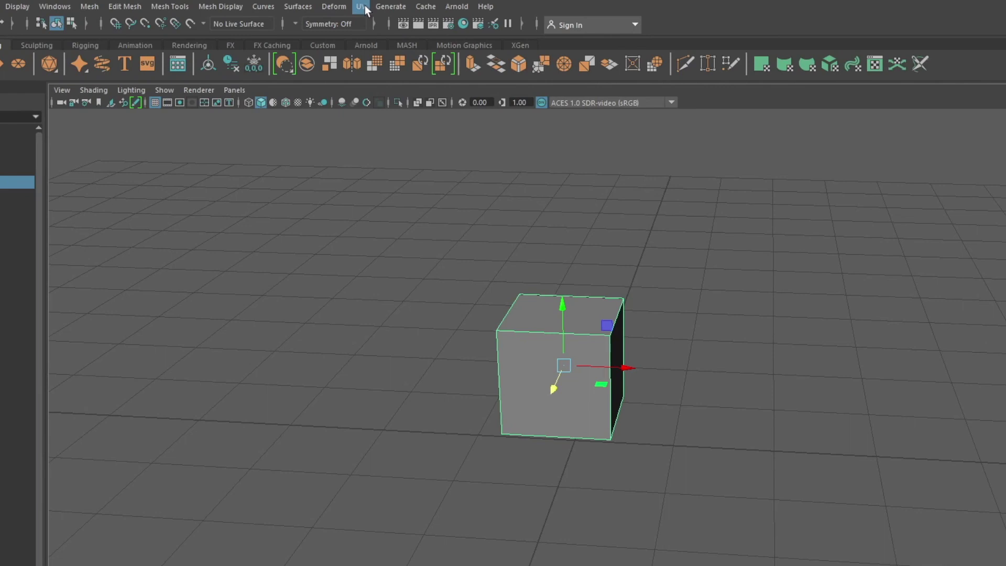
Step: Open the UV Editor from the UV menu and check the right-click selection modes
{"action": "left_click", "coordinate": [366, 6]}
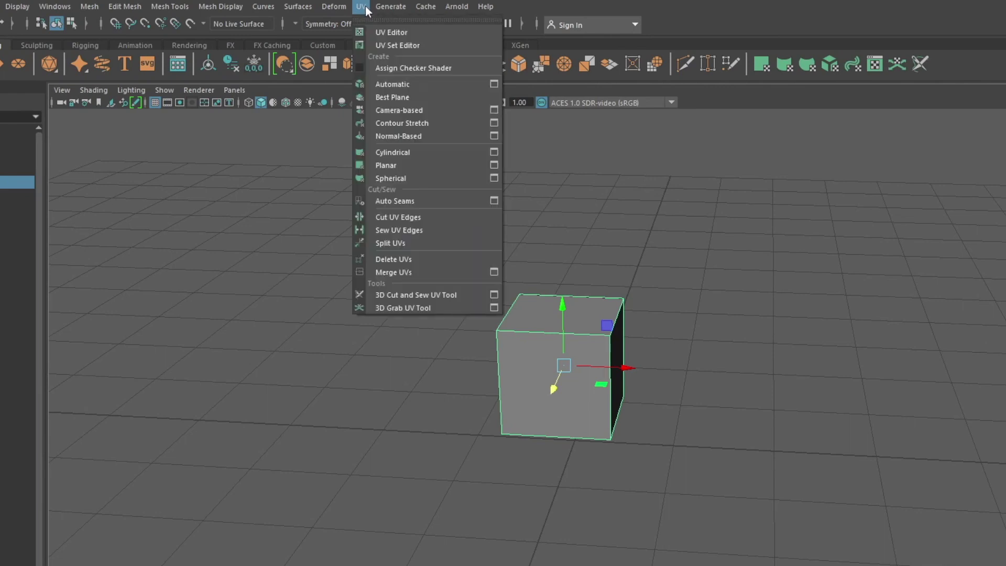
{"action": "left_click", "coordinate": [414, 32]}
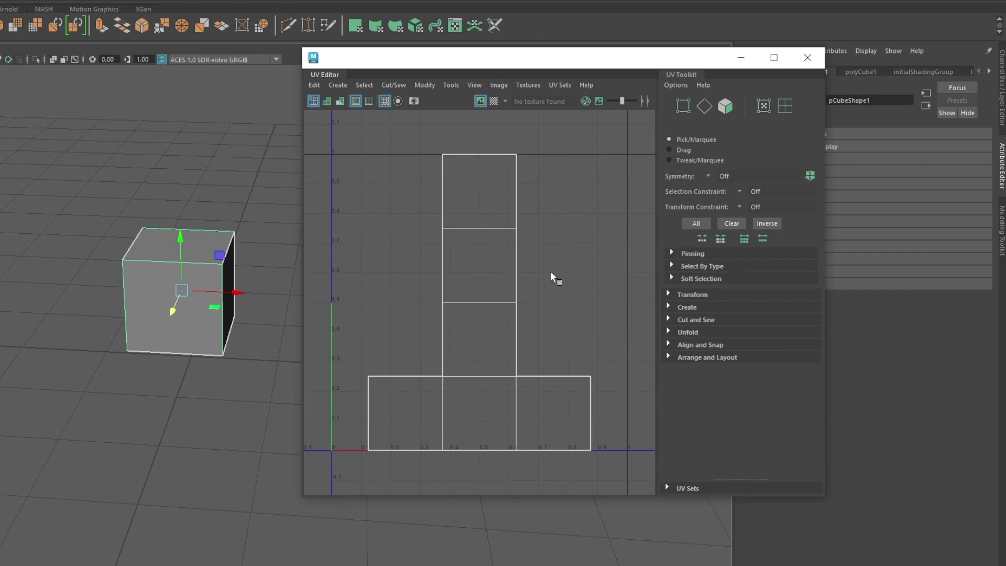
{"action": "right_click", "coordinate": [552, 274]}
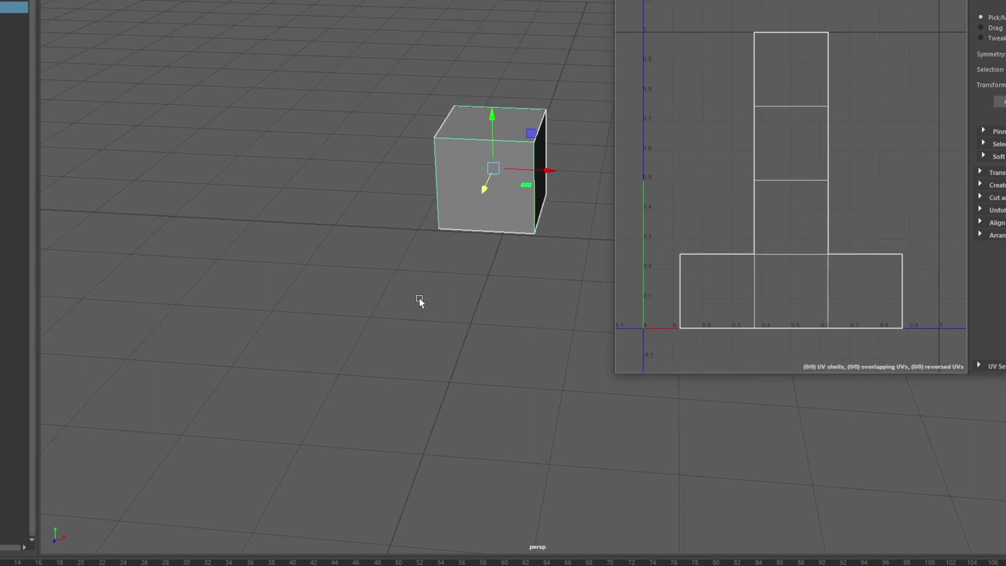
{"action": "right_click", "coordinate": [419, 297]}
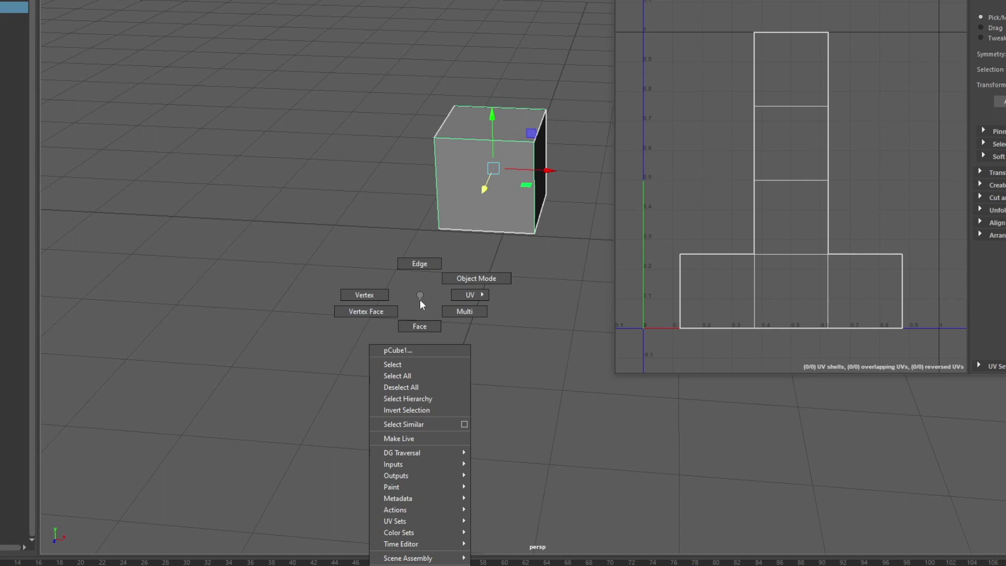
{"action": "left_click", "coordinate": [420, 300]}
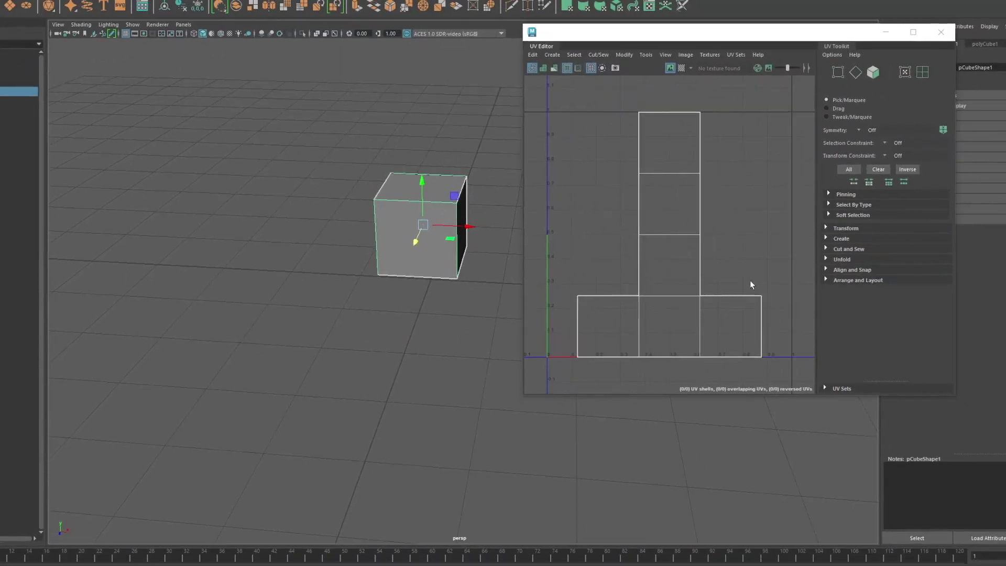
Step: Reselect pCube1 in the viewport so its cross-shaped UVs display
{"action": "left_click", "coordinate": [412, 343]}
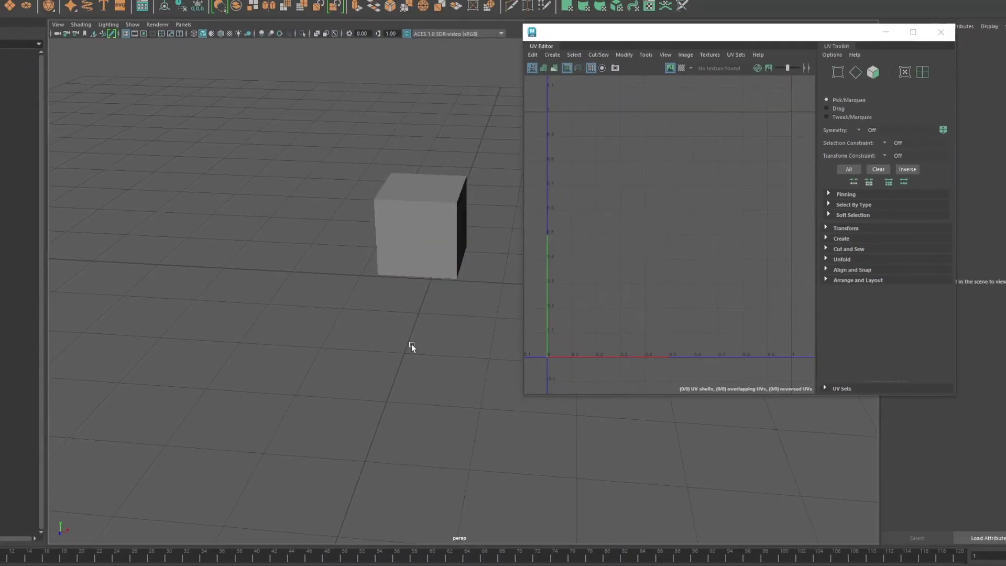
{"action": "right_click_drag", "start_coordinate": [446, 321], "coordinate": [465, 302]}
{"action": "left_click", "coordinate": [427, 235]}
{"action": "left_click", "coordinate": [430, 341]}
{"action": "left_click", "coordinate": [427, 257]}
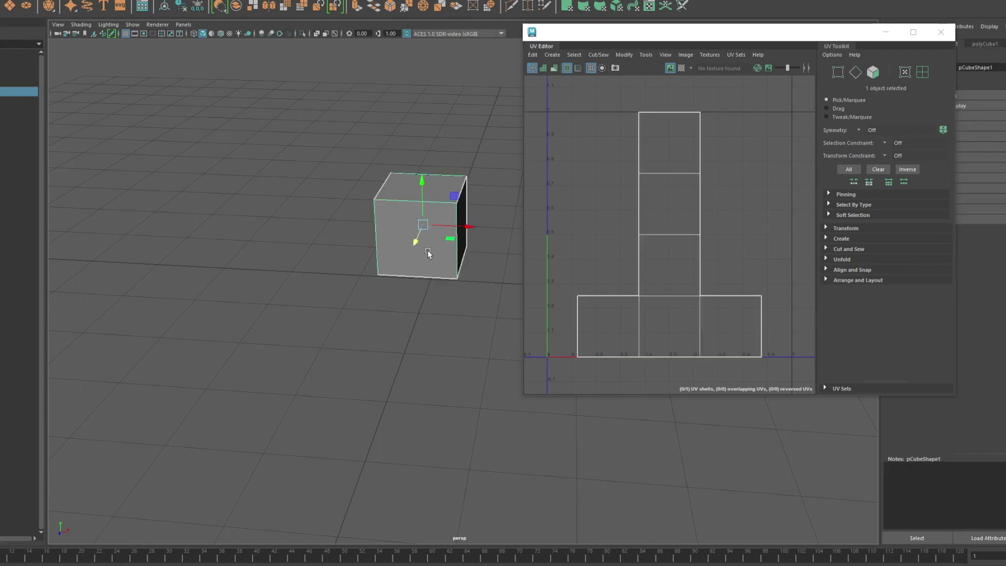
{"action": "left_click", "coordinate": [417, 371]}
{"action": "left_click", "coordinate": [425, 260]}
{"action": "left_click", "coordinate": [424, 330]}
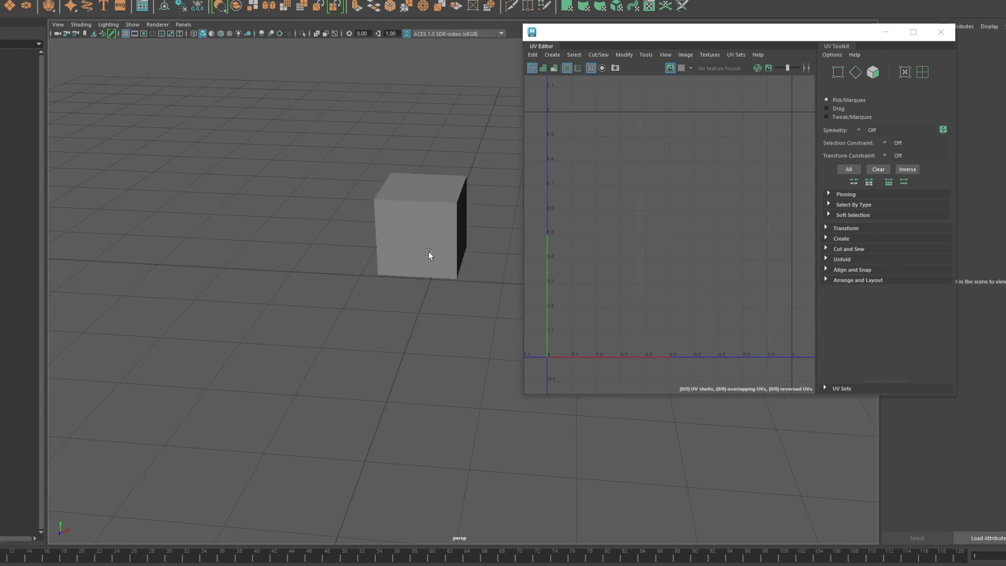
{"action": "left_click", "coordinate": [430, 250]}
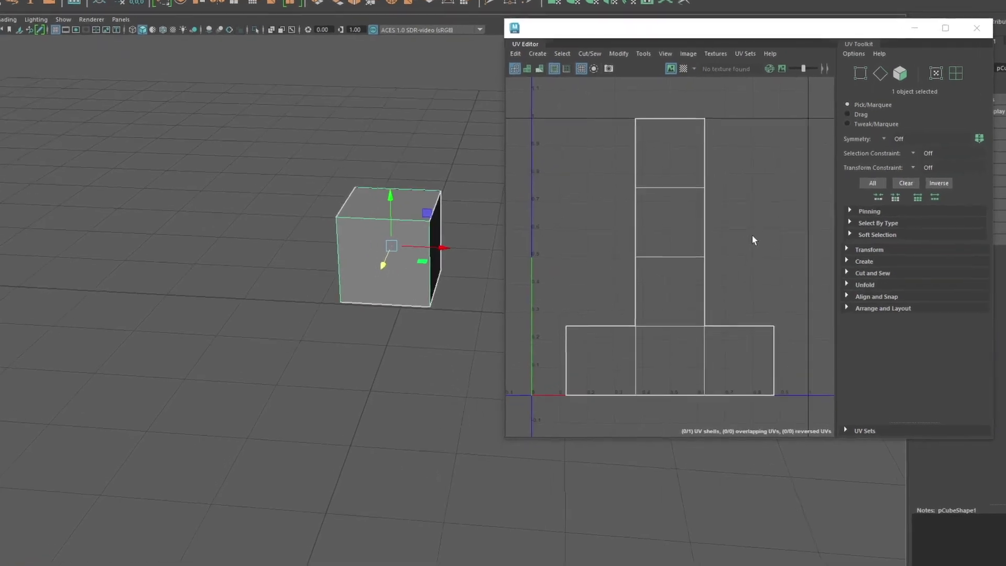
Step: Select the cube's whole UV shell and open the Image menu for UV Snapshot
{"action": "right_click_drag", "start_coordinate": [758, 259], "coordinate": [722, 242]}
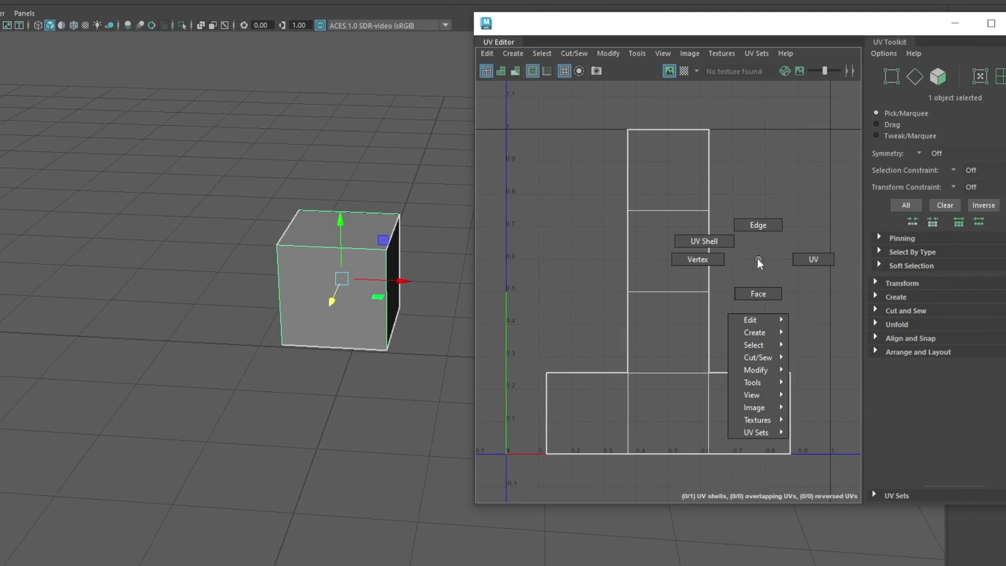
{"action": "left_click", "coordinate": [669, 286]}
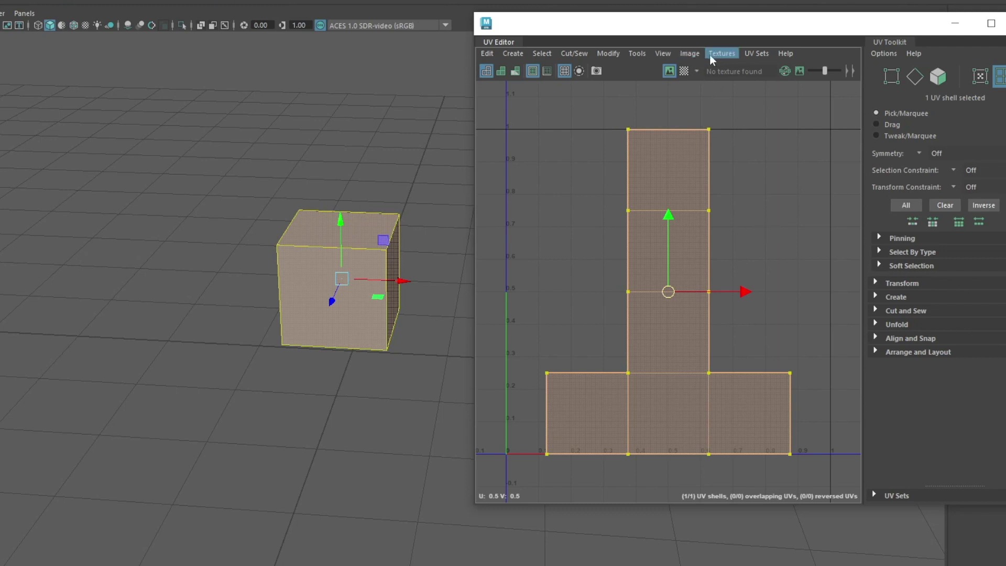
{"action": "left_click", "coordinate": [686, 55]}
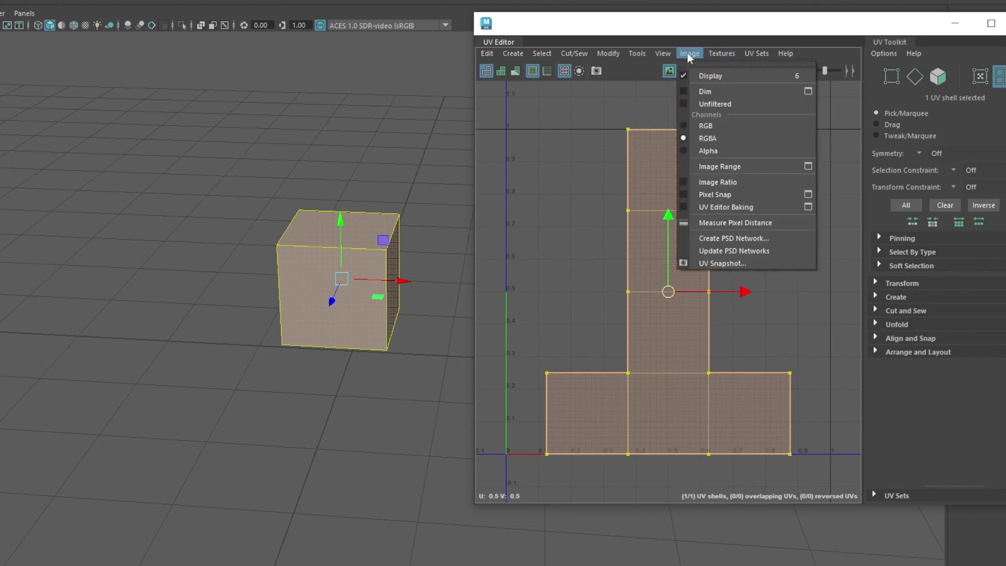
Step: Set the UV snapshot output file to J_UVMAp1 on the Desktop
{"action": "left_click", "coordinate": [757, 266]}
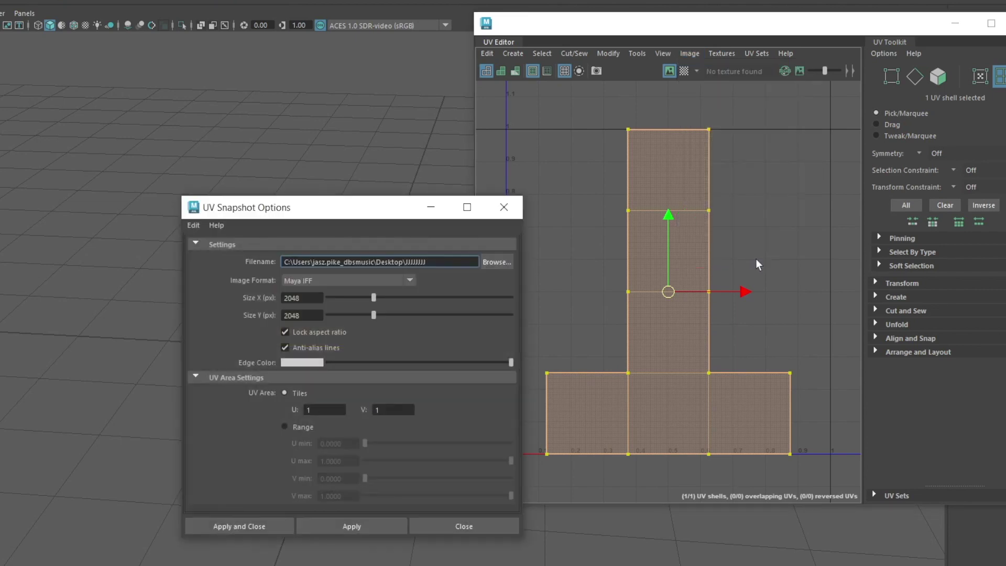
{"action": "left_click_drag", "start_coordinate": [361, 222], "coordinate": [623, 138]}
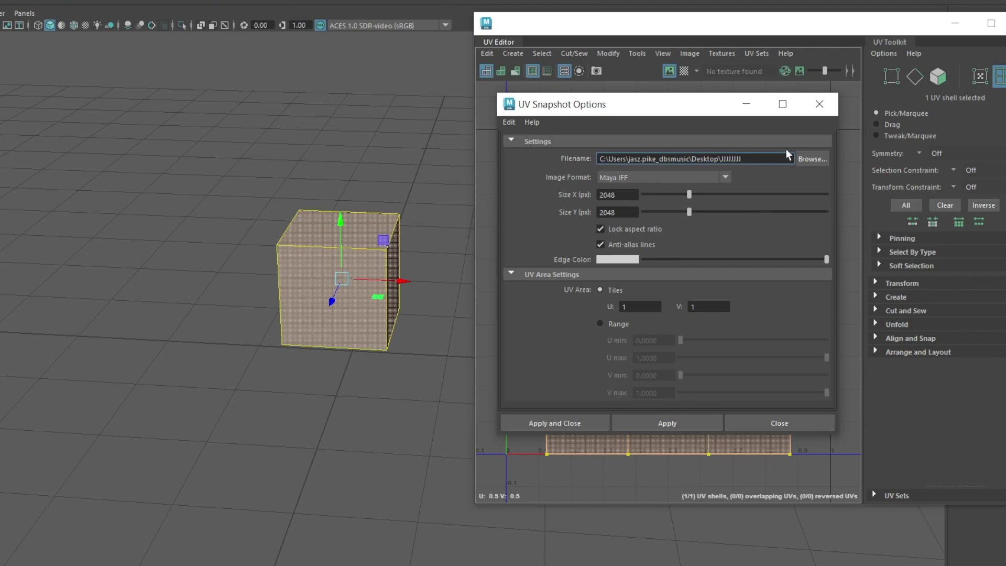
{"action": "left_click", "coordinate": [812, 158]}
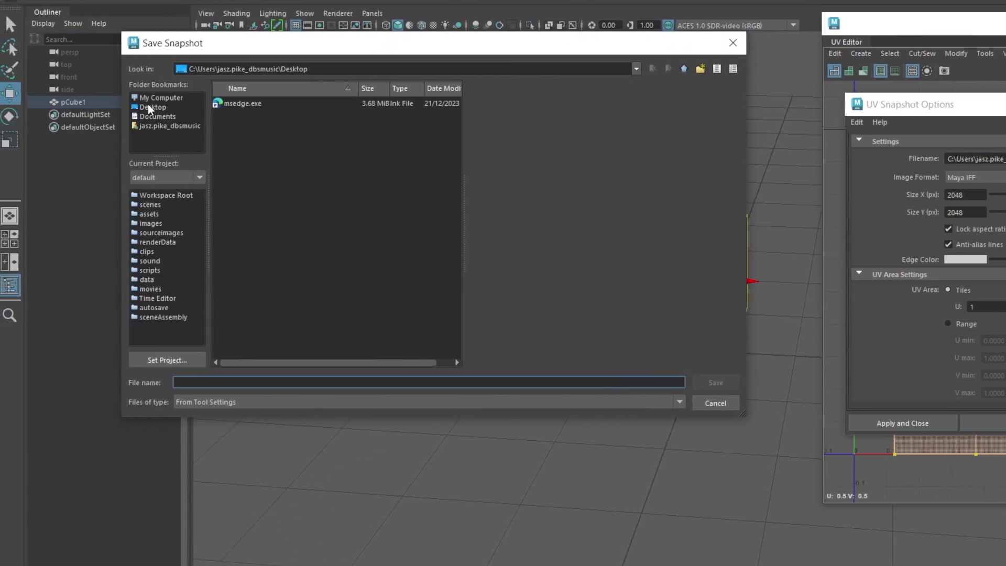
{"action": "left_click", "coordinate": [150, 106]}
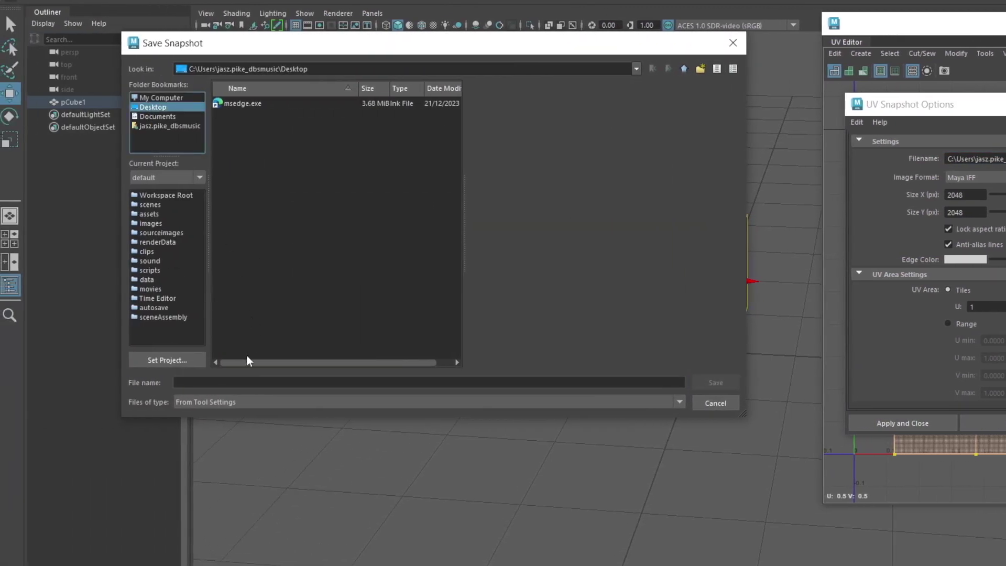
{"action": "left_click", "coordinate": [237, 382]}
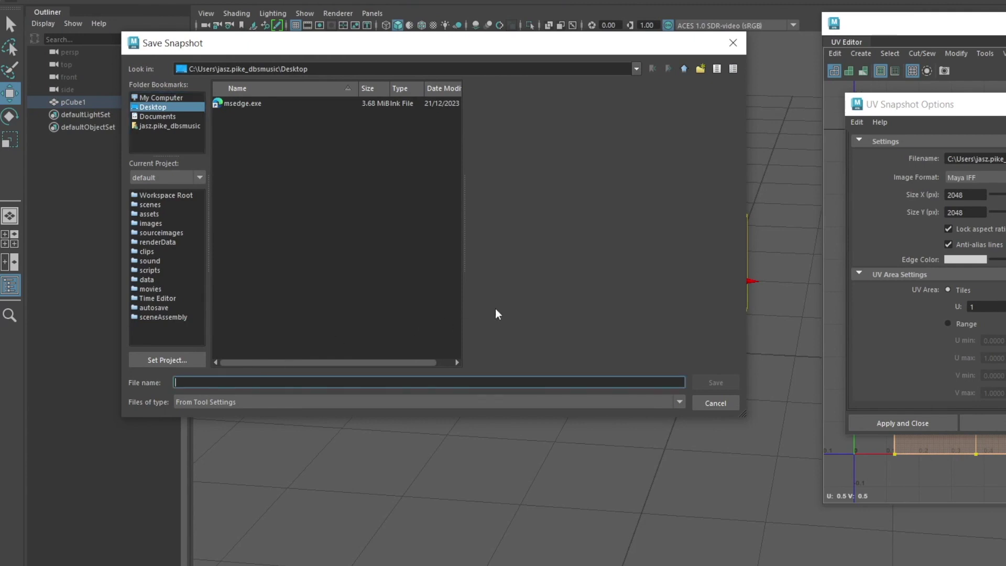
{"action": "type", "text": "/"}
{"action": "type", "text": "V"}
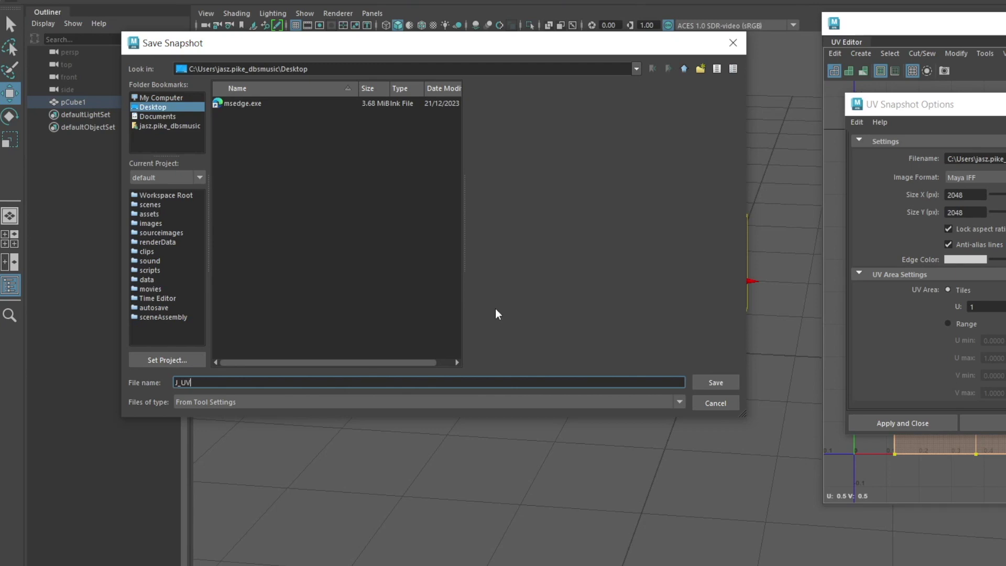
{"action": "type", "text": "MAp1"}
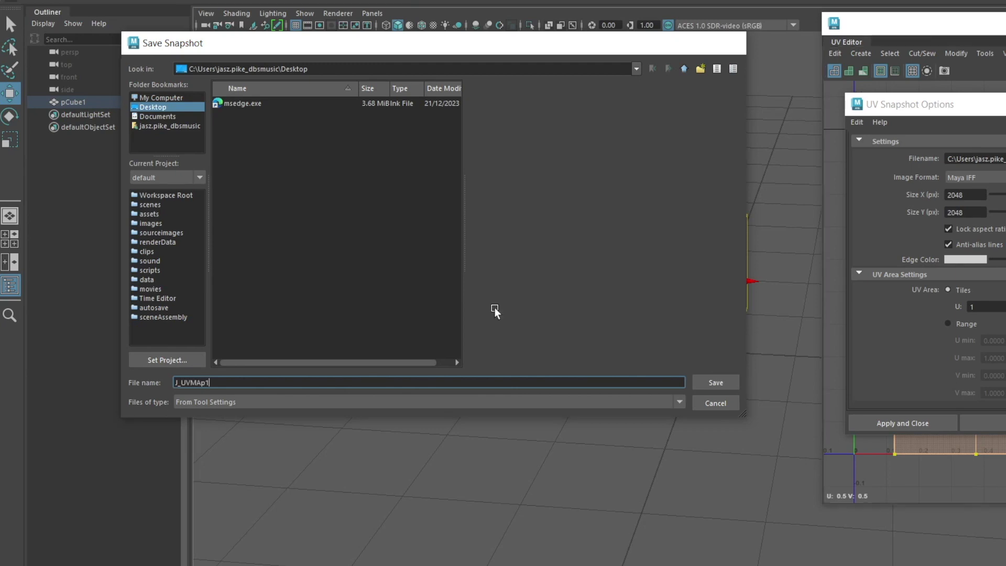
{"action": "key", "text": "Return"}
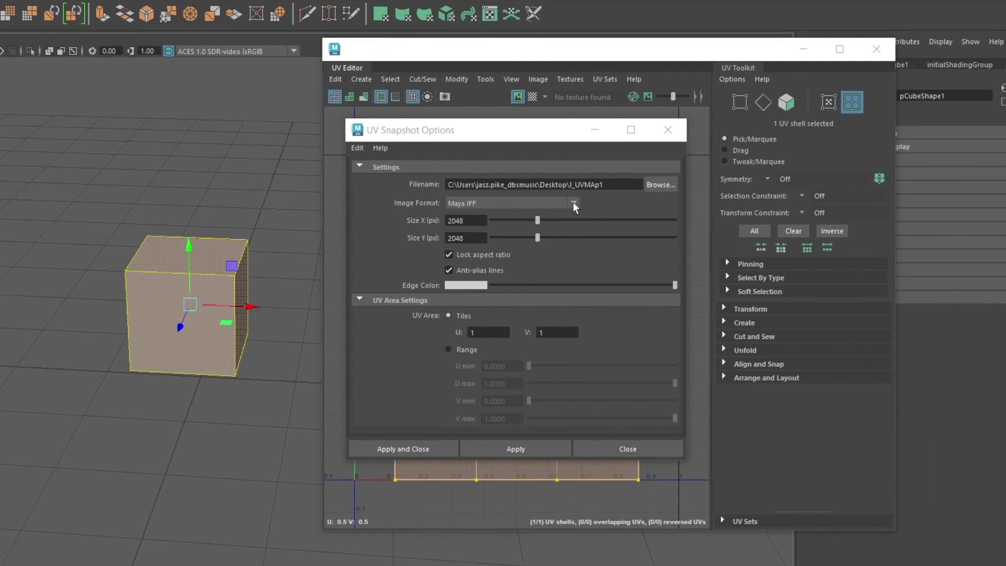
Step: Keep Maya IFF format at 2048 pixels and export the snapshot
{"action": "left_click", "coordinate": [573, 202]}
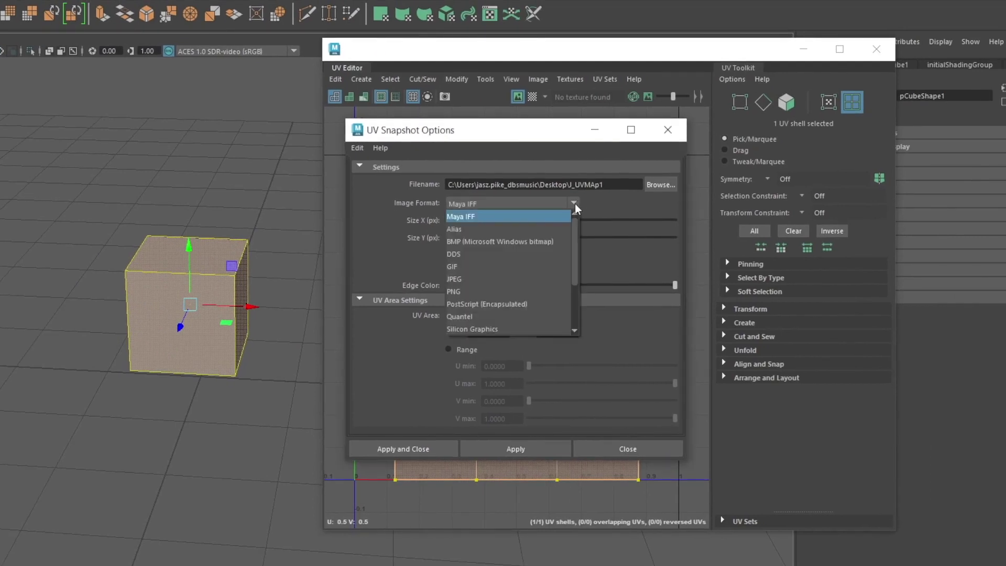
{"action": "scroll", "coordinate": [521, 315], "scroll_direction": "down", "scroll_amount": 3}
{"action": "scroll", "coordinate": [522, 315], "scroll_direction": "up", "scroll_amount": 3}
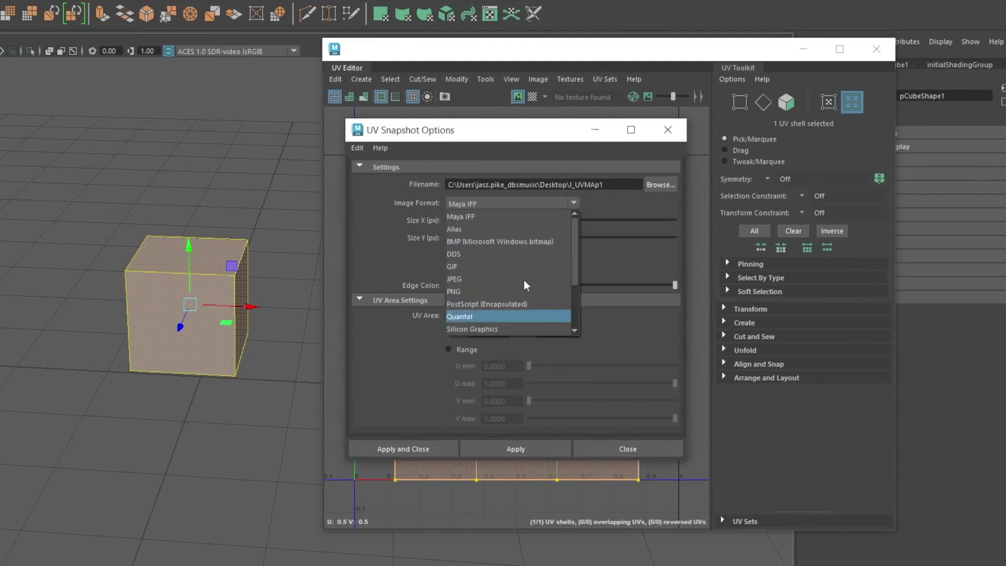
{"action": "left_click", "coordinate": [505, 216]}
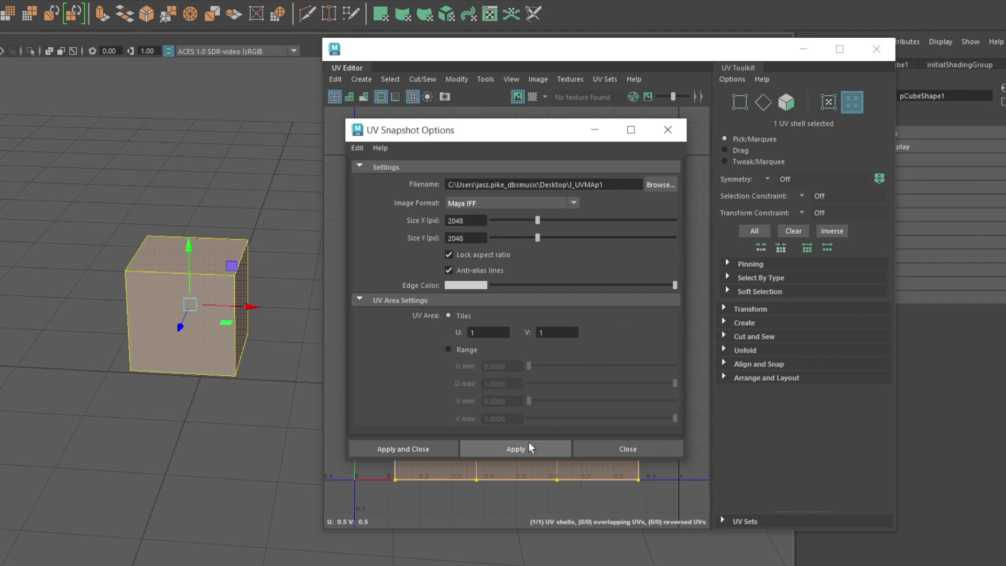
{"action": "left_click", "coordinate": [432, 451]}
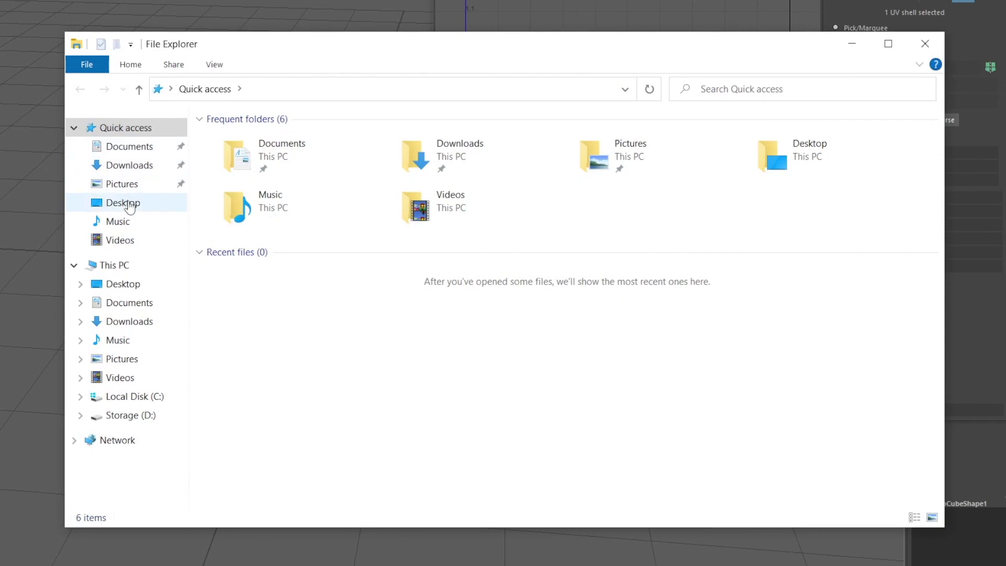
Step: Go to the Desktop folder and select the J_UVMAp1 file
{"action": "left_click", "coordinate": [122, 203]}
{"action": "left_click", "coordinate": [252, 139]}
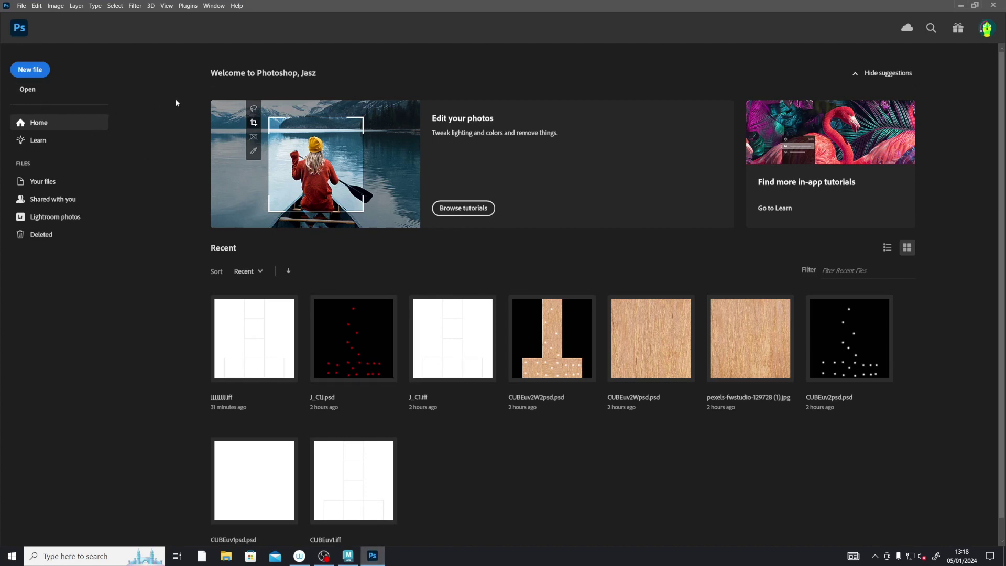
Step: Open J_UVMAp1.iff from the Desktop in Photoshop
{"action": "left_click", "coordinate": [27, 91]}
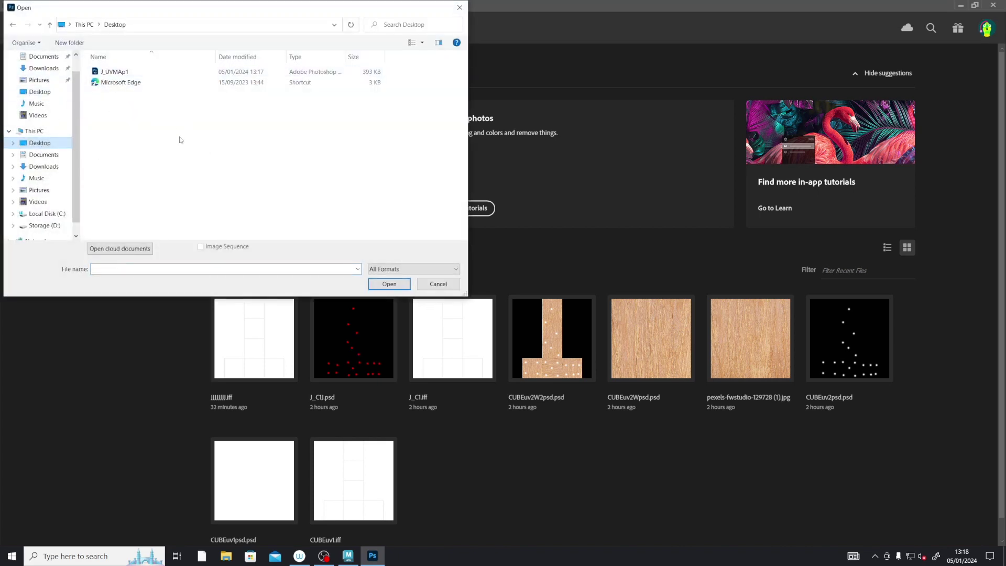
{"action": "left_click", "coordinate": [115, 75]}
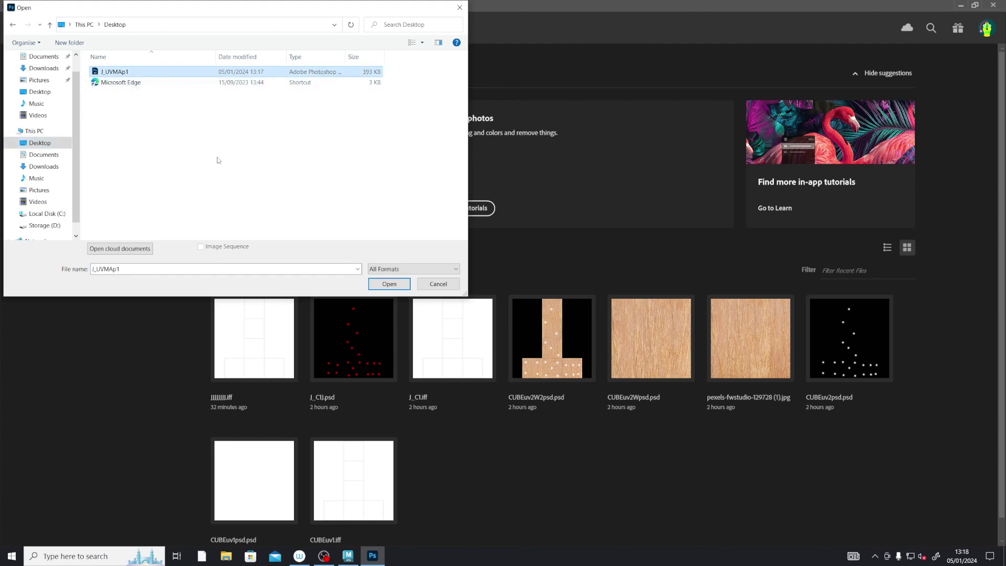
{"action": "left_click", "coordinate": [390, 284]}
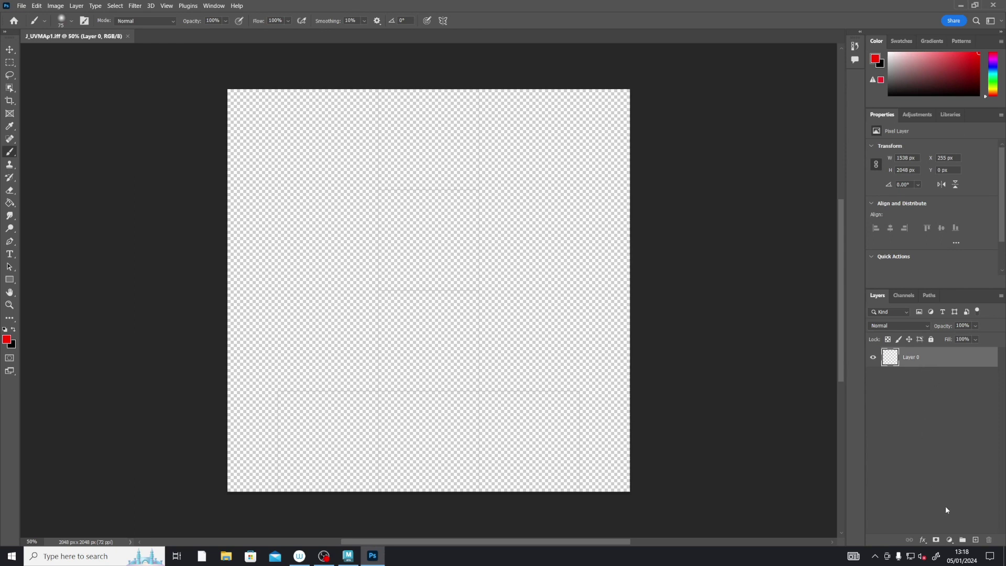
Step: Add a black (000000) Solid Color fill layer and move it below Layer 0
{"action": "left_click", "coordinate": [950, 542]}
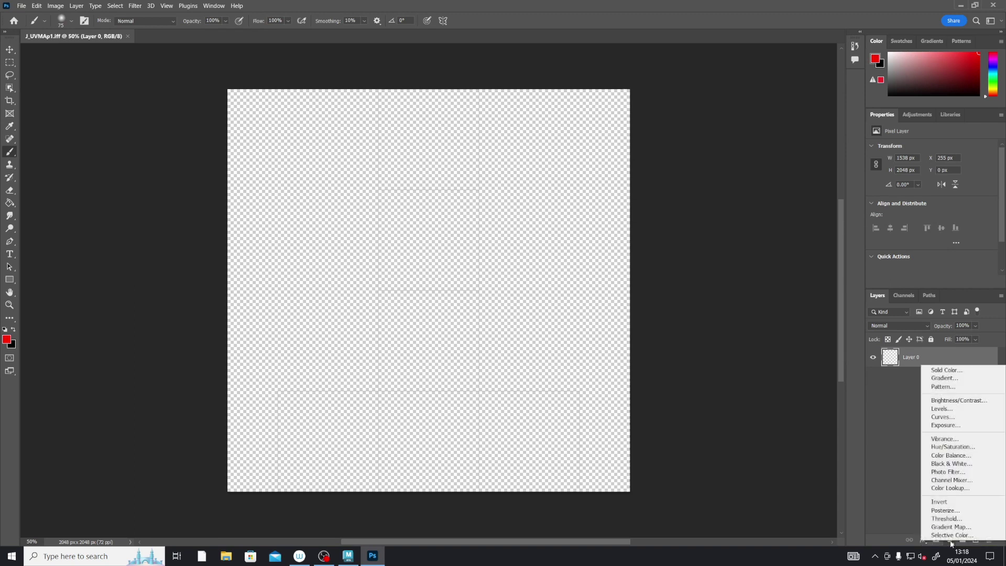
{"action": "left_click", "coordinate": [955, 372]}
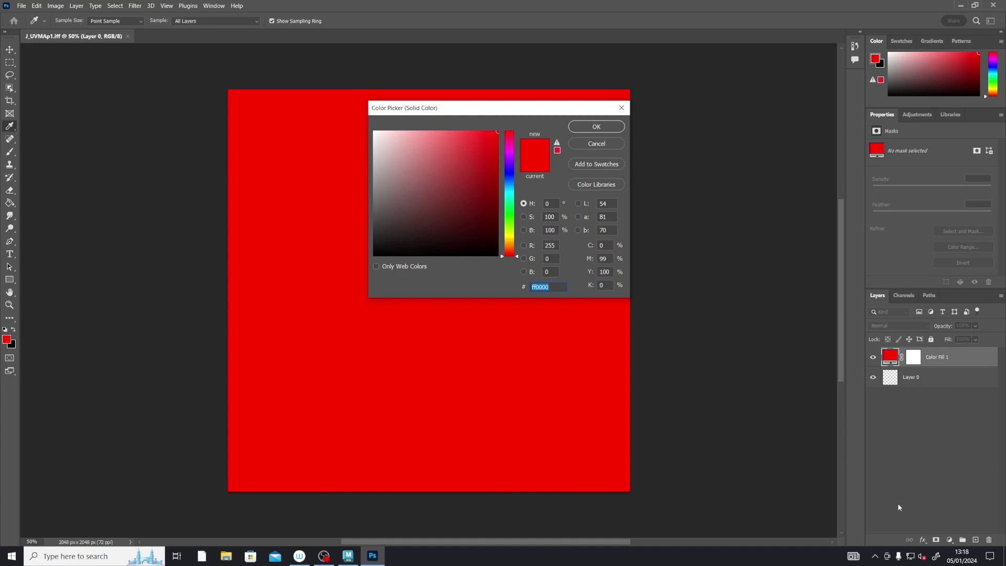
{"action": "left_click_drag", "start_coordinate": [494, 135], "coordinate": [376, 287]}
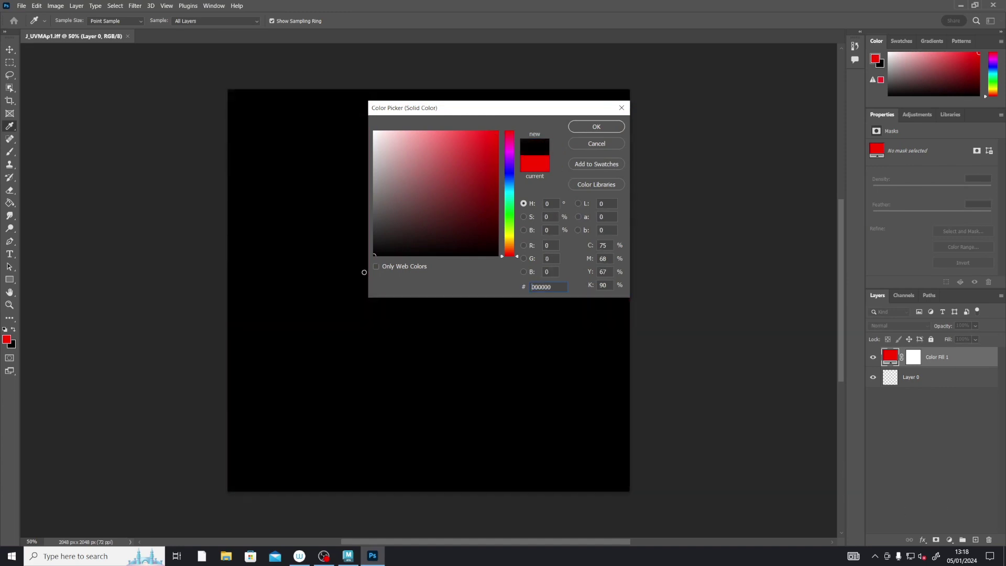
{"action": "left_click", "coordinate": [595, 128]}
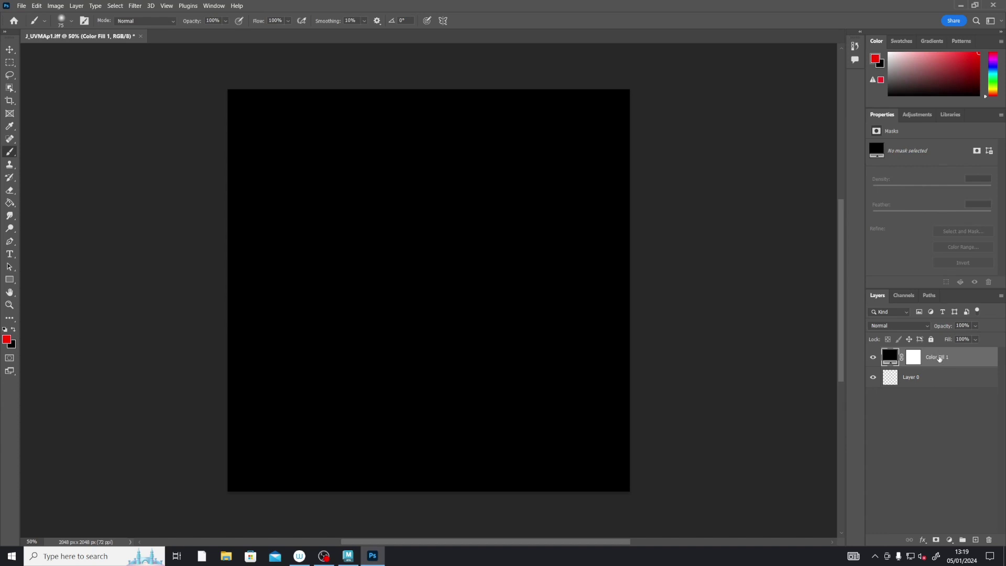
{"action": "left_click_drag", "start_coordinate": [939, 359], "coordinate": [942, 383]}
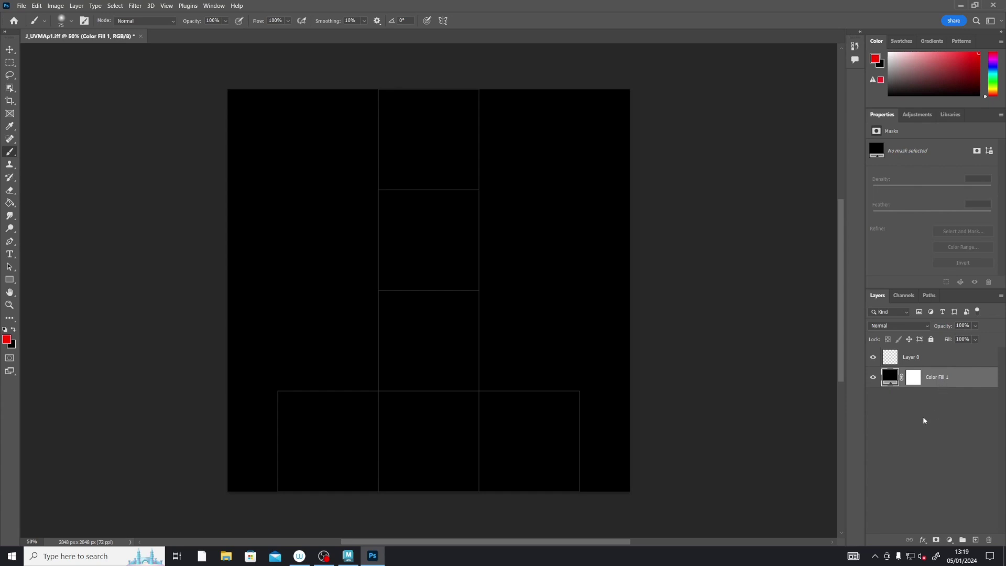
{"action": "left_click", "coordinate": [929, 440]}
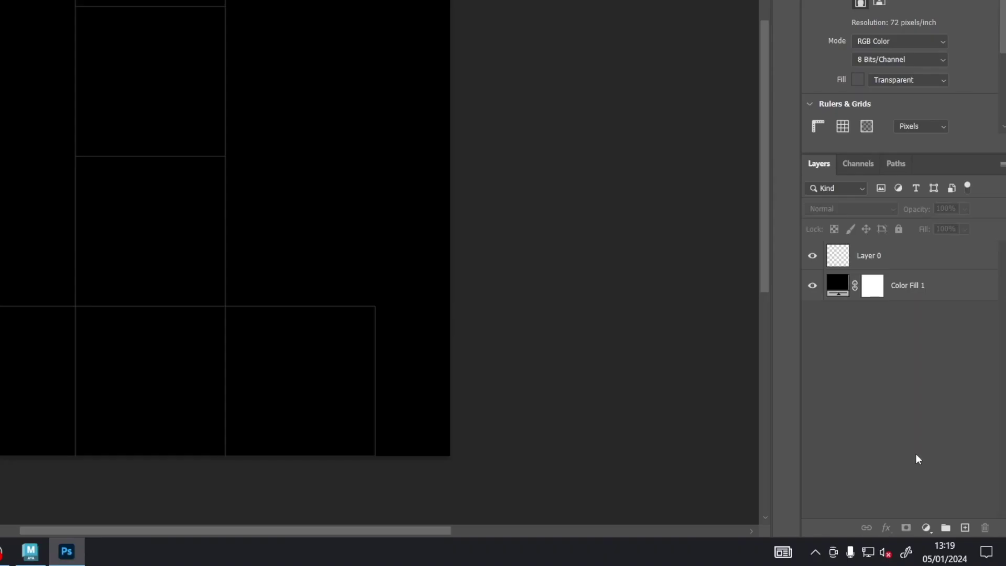
Step: Create a new layer and rename it from Layer 1 to Texture
{"action": "left_click", "coordinate": [966, 528]}
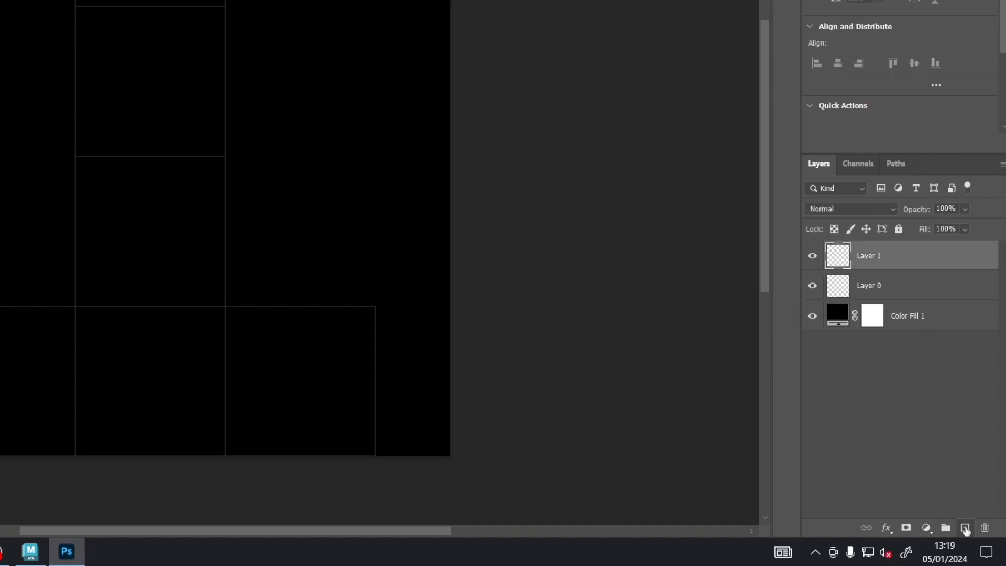
{"action": "double_click", "coordinate": [870, 255]}
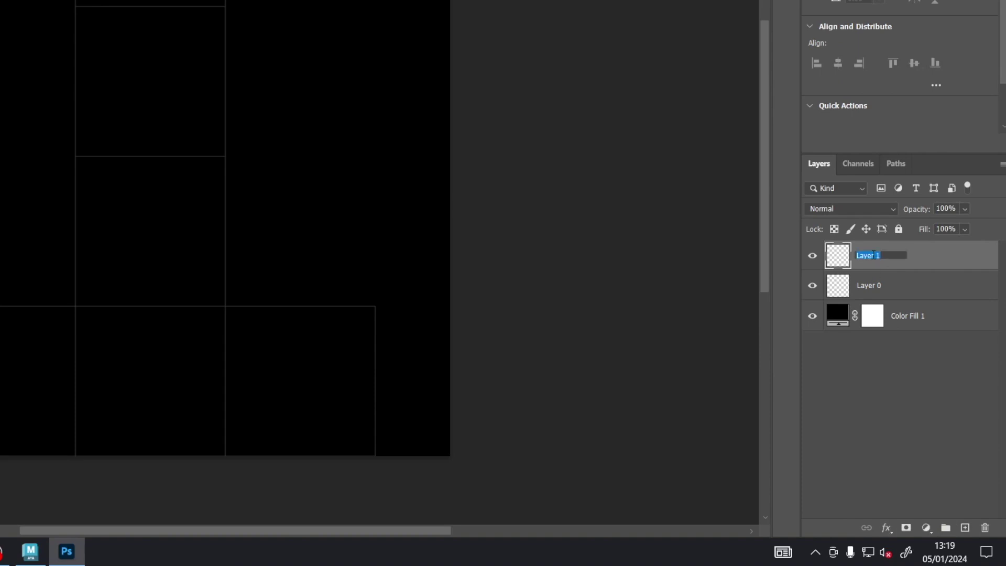
{"action": "type", "text": "Te"}
{"action": "left_click", "coordinate": [889, 425]}
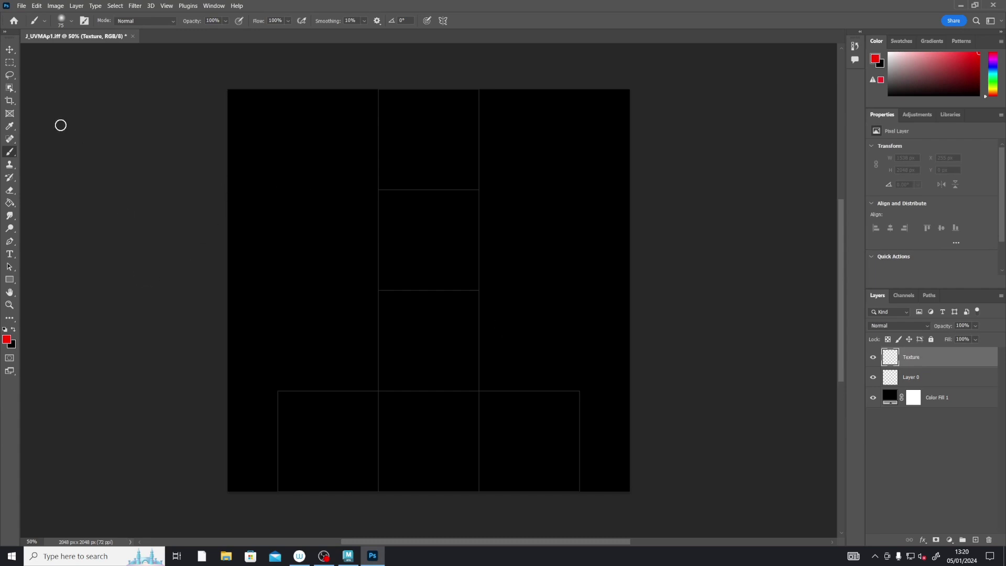
Step: Choose the Brush in red and paint the one-pip and two-pip faces
{"action": "left_click", "coordinate": [9, 139]}
{"action": "left_click", "coordinate": [7, 339]}
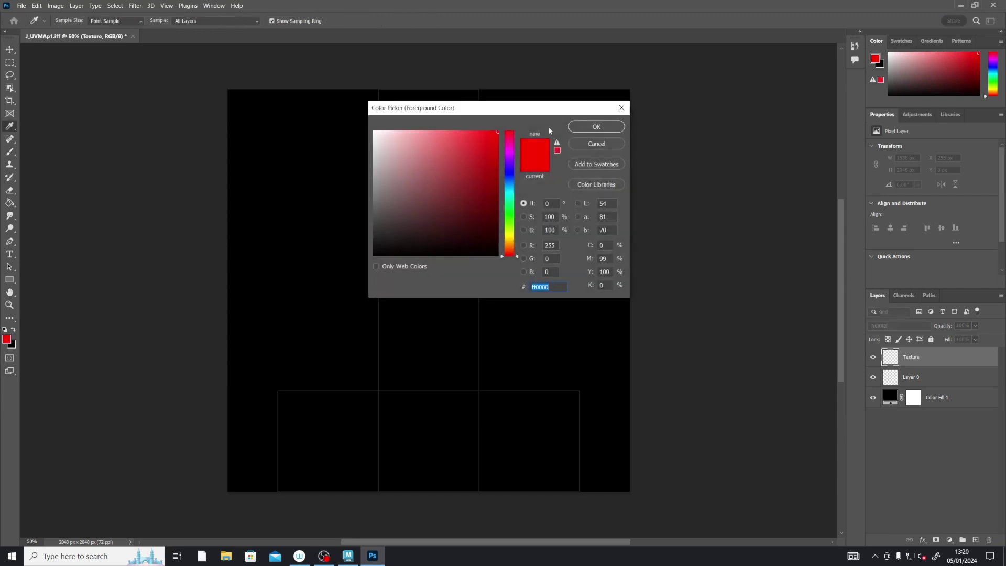
{"action": "left_click", "coordinate": [608, 129]}
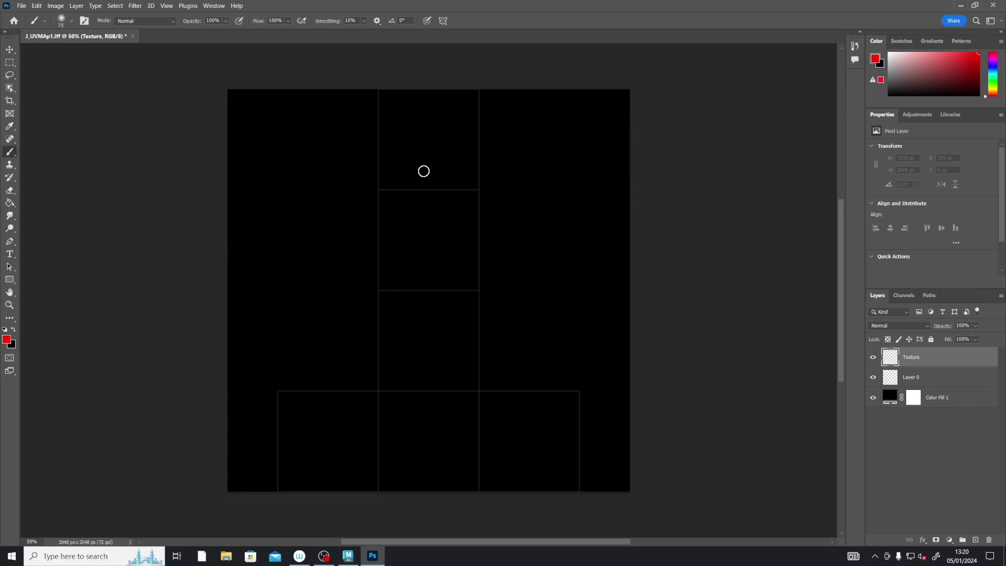
{"action": "left_click", "coordinate": [427, 143]}
{"action": "left_click", "coordinate": [401, 214]}
{"action": "left_click", "coordinate": [447, 260]}
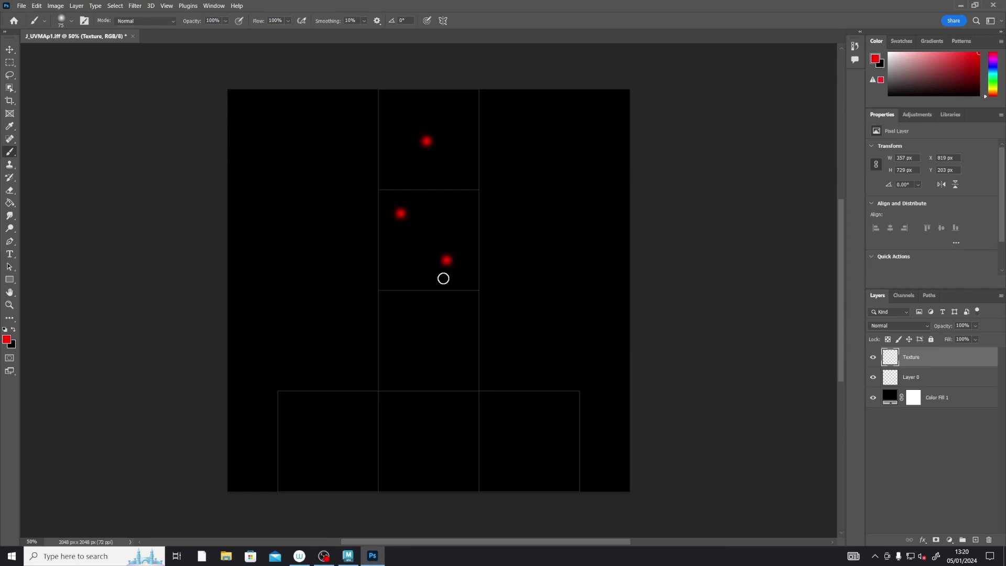
Step: Paint the three-pip and four-pip faces
{"action": "left_click", "coordinate": [397, 313]}
{"action": "left_click", "coordinate": [429, 344]}
{"action": "left_click", "coordinate": [459, 373]}
{"action": "left_click", "coordinate": [296, 413]}
{"action": "left_click", "coordinate": [344, 415]}
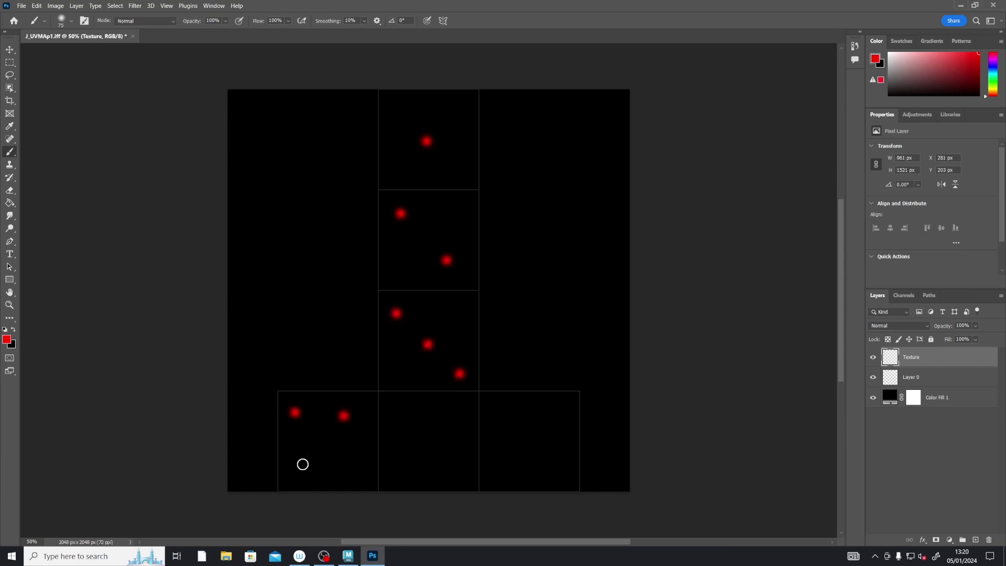
{"action": "left_click", "coordinate": [297, 470]}
{"action": "left_click", "coordinate": [345, 469]}
Step: Paint the five-pip and six-pip faces along the bottom row
{"action": "left_click", "coordinate": [395, 412]}
{"action": "left_click", "coordinate": [451, 414]}
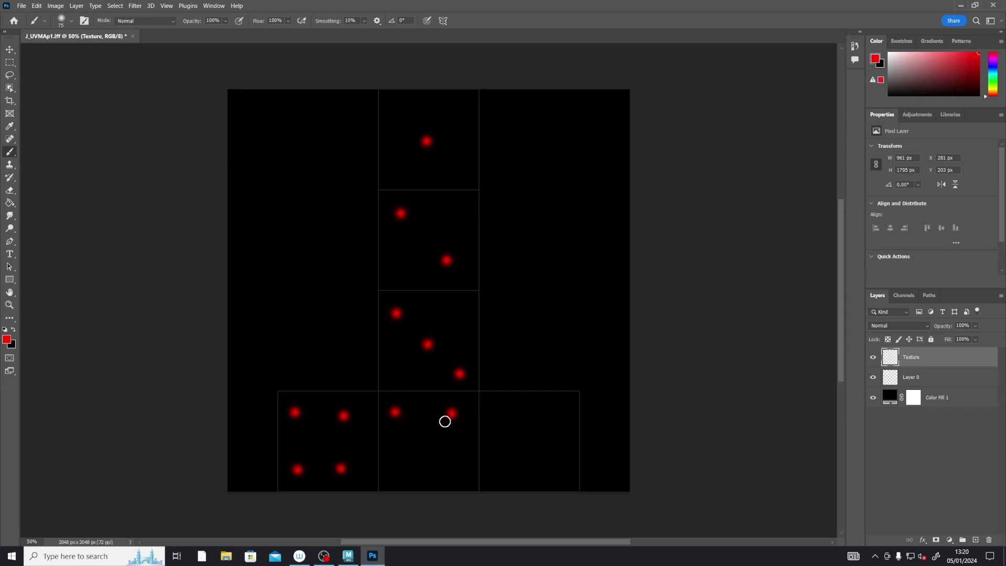
{"action": "left_click", "coordinate": [424, 446]}
{"action": "left_click", "coordinate": [392, 474]}
{"action": "left_click", "coordinate": [453, 474]}
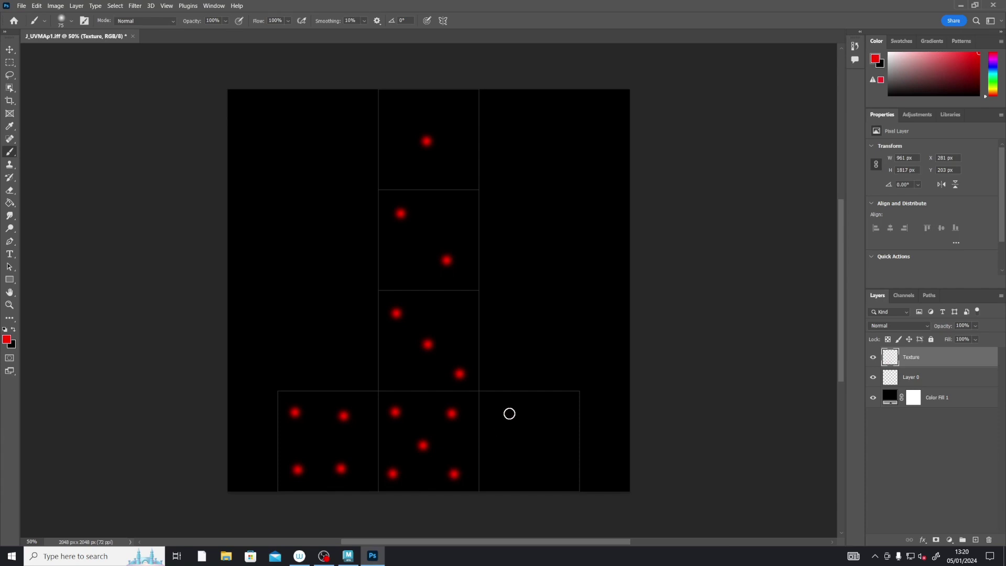
{"action": "left_click", "coordinate": [496, 415]}
{"action": "left_click", "coordinate": [529, 414]}
{"action": "left_click", "coordinate": [560, 414]}
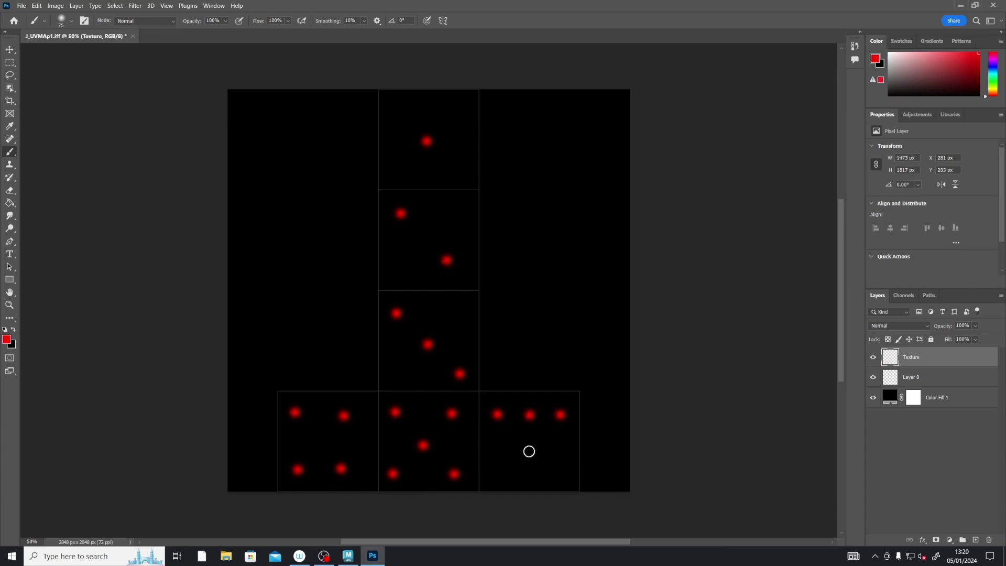
{"action": "left_click", "coordinate": [501, 474]}
{"action": "left_click", "coordinate": [530, 473]}
{"action": "left_click", "coordinate": [562, 474]}
Step: Move the Texture layer below Layer 0 and hide Layer 0, leaving red dots on black
{"action": "left_click_drag", "start_coordinate": [926, 361], "coordinate": [929, 383]}
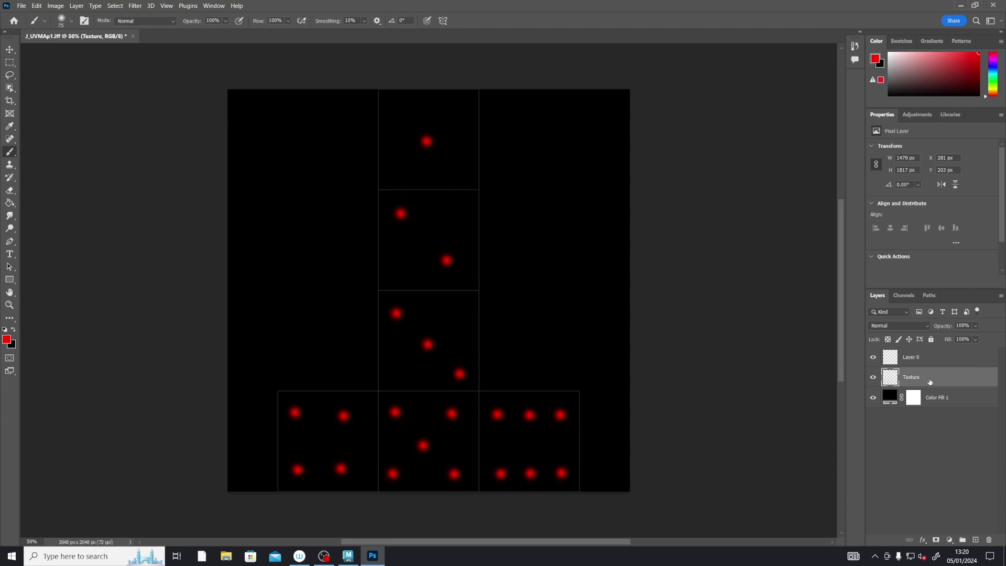
{"action": "left_click_drag", "start_coordinate": [939, 400], "coordinate": [941, 376]}
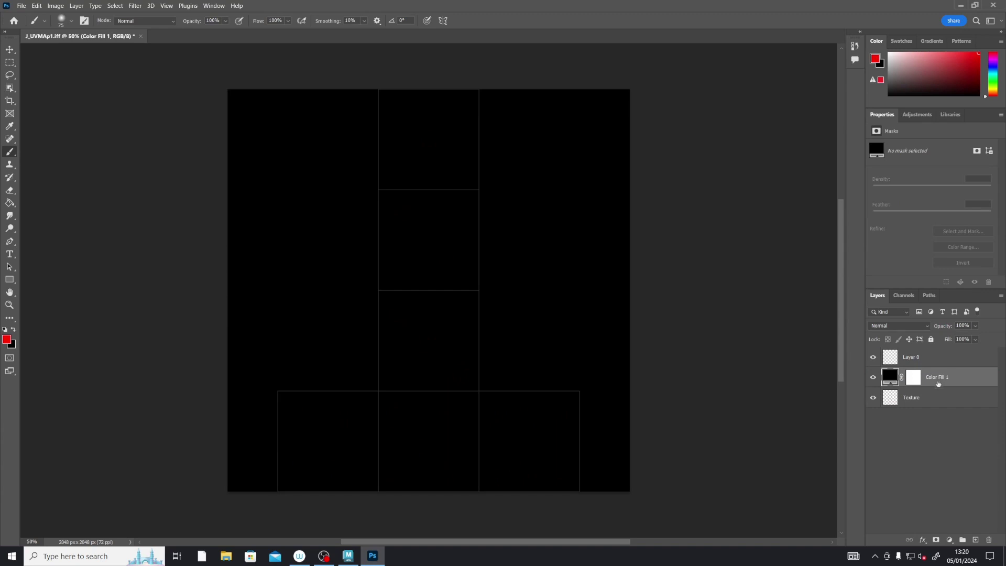
{"action": "left_click_drag", "start_coordinate": [940, 379], "coordinate": [942, 401]}
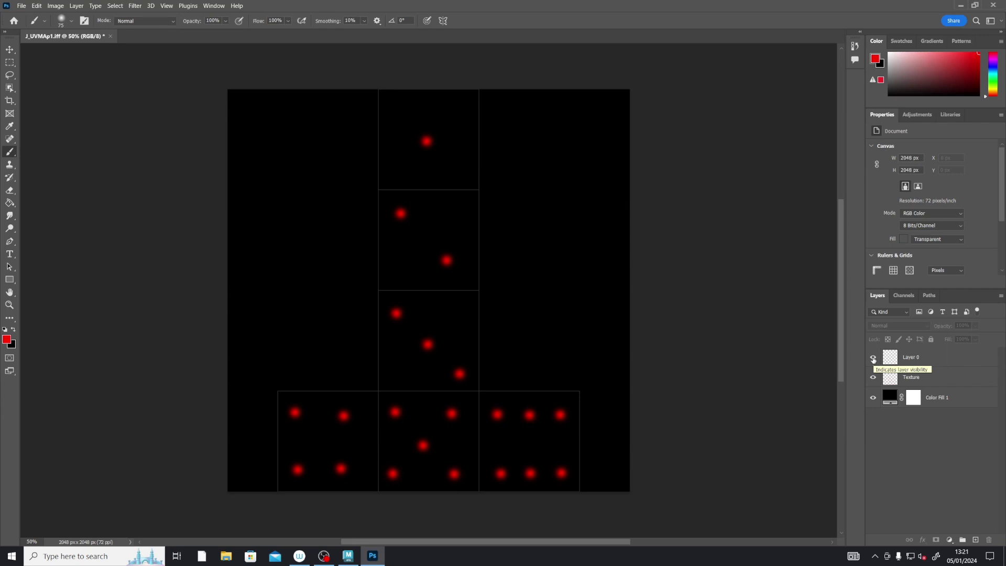
{"action": "left_click", "coordinate": [873, 358]}
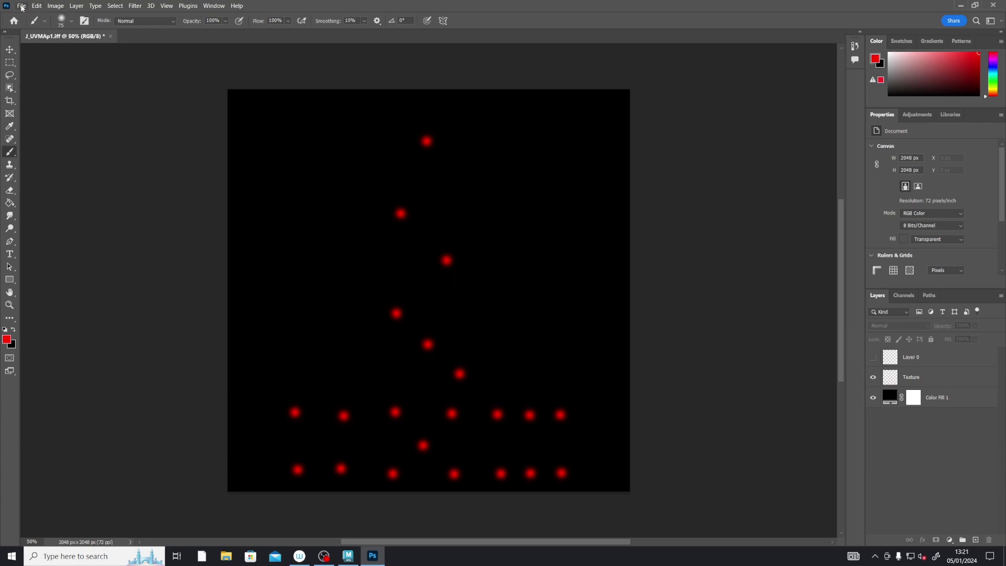
Step: Save the texture as J_UVMAp1_J.psd, accepting the Photoshop Format Options
{"action": "left_click", "coordinate": [22, 8]}
{"action": "left_click", "coordinate": [47, 119]}
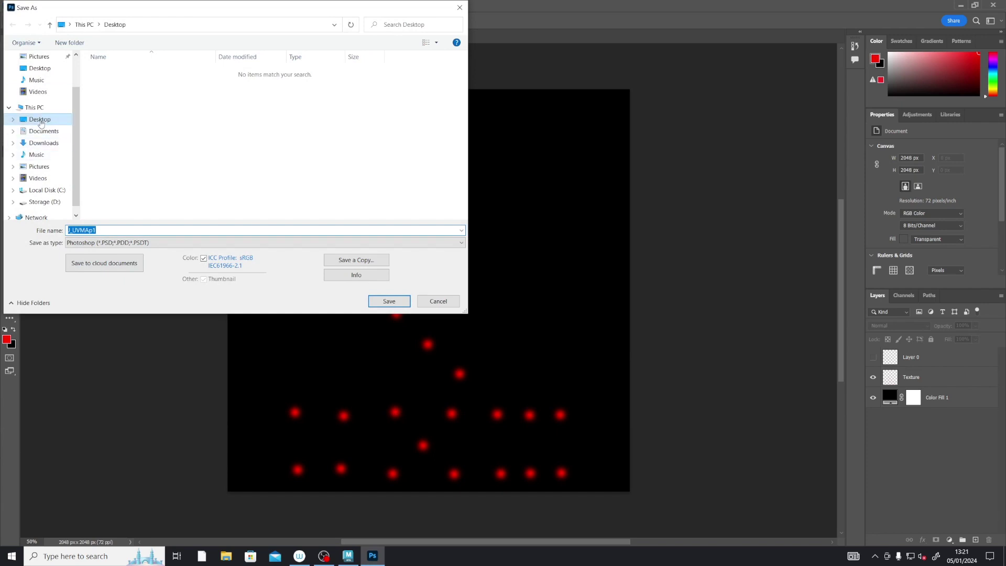
{"action": "left_click", "coordinate": [110, 230]}
{"action": "double_click", "coordinate": [109, 229]}
{"action": "left_click", "coordinate": [113, 230]}
{"action": "type", "text": "_J"}
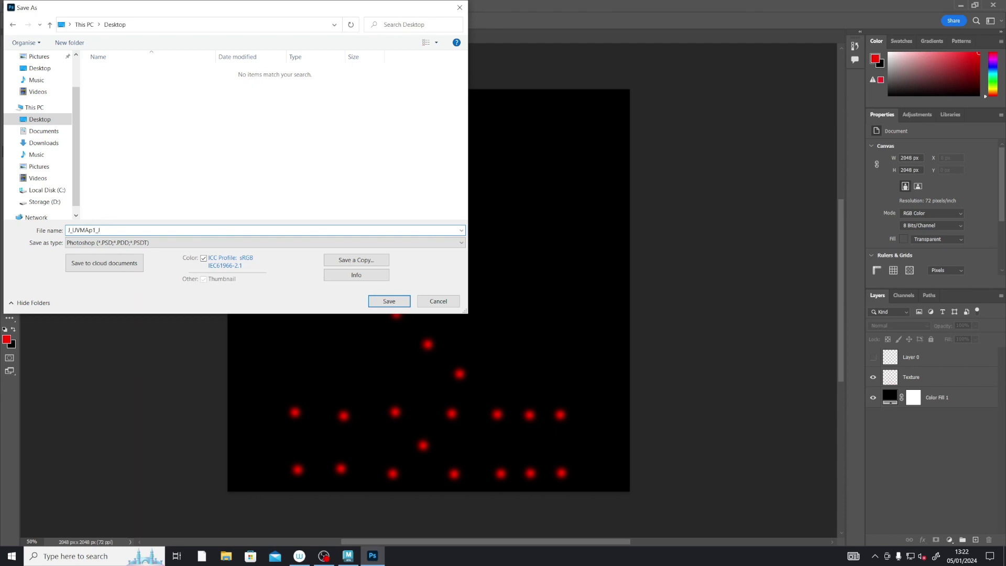
{"action": "key", "text": "Return"}
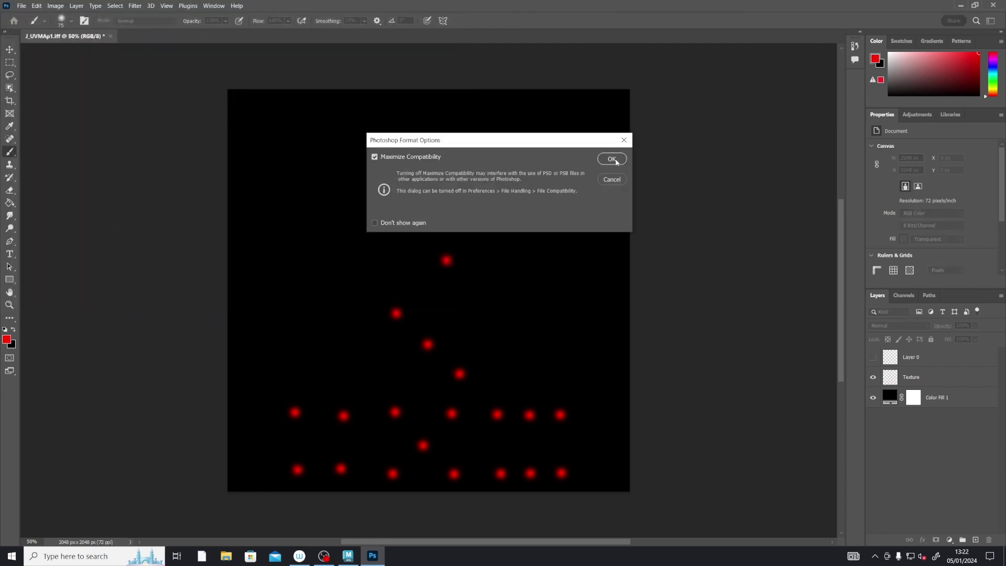
{"action": "left_click", "coordinate": [613, 160]}
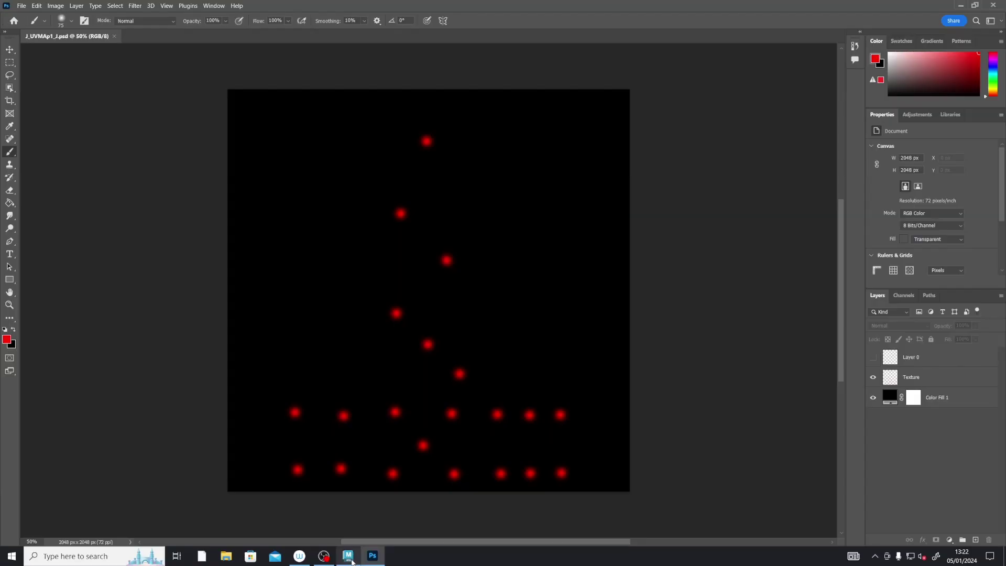
Step: Select all six faces of the cube and assign them a new Lambert material, lambert2
{"action": "left_click", "coordinate": [348, 556]}
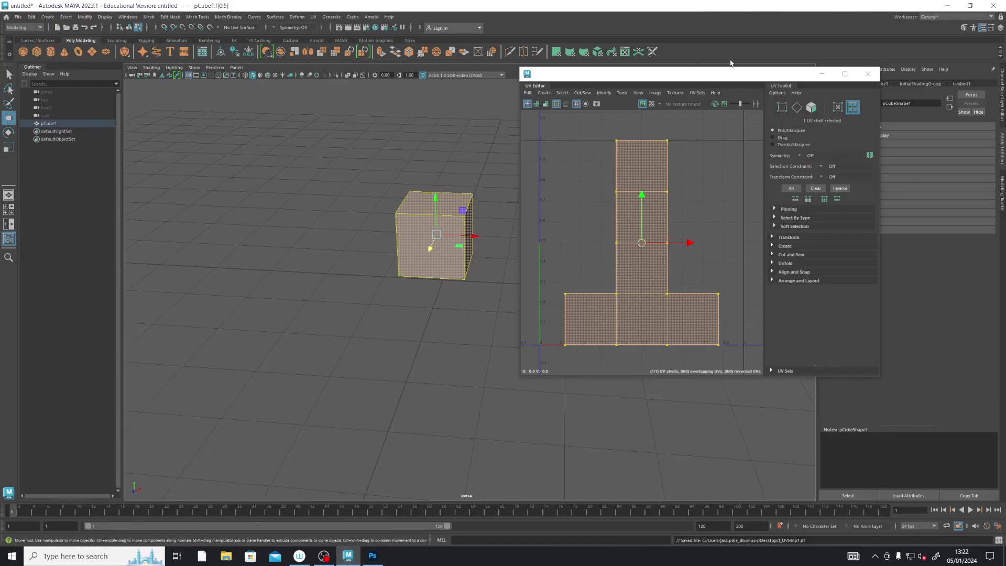
{"action": "left_click", "coordinate": [823, 76]}
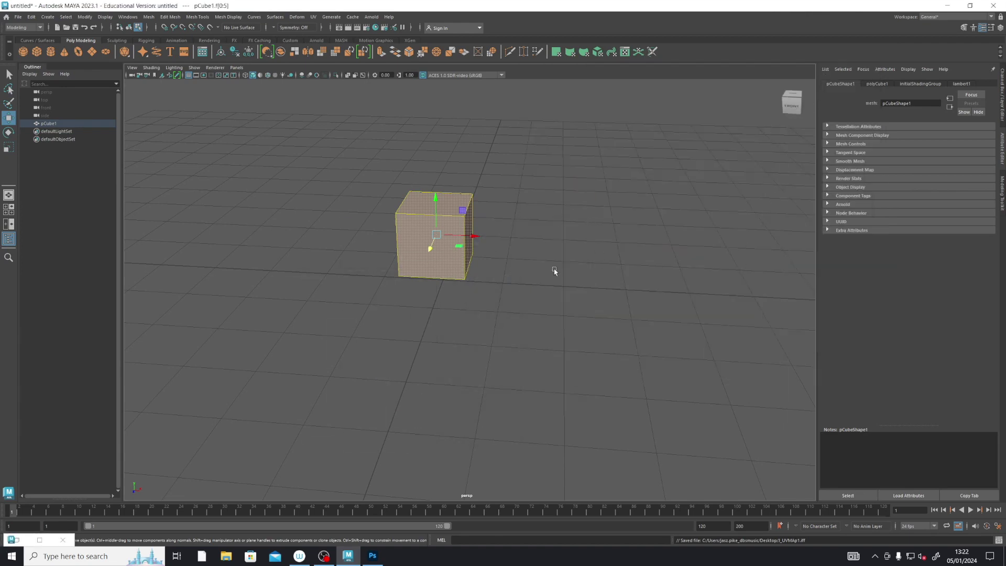
{"action": "left_click", "coordinate": [605, 239]}
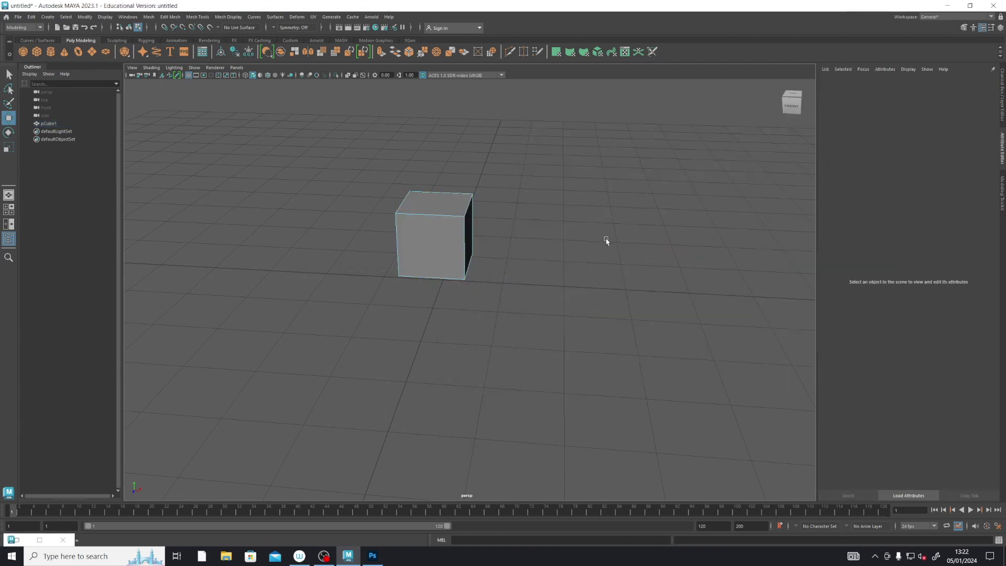
{"action": "left_click", "coordinate": [429, 246]}
{"action": "key", "text": "ctrl+F11"}
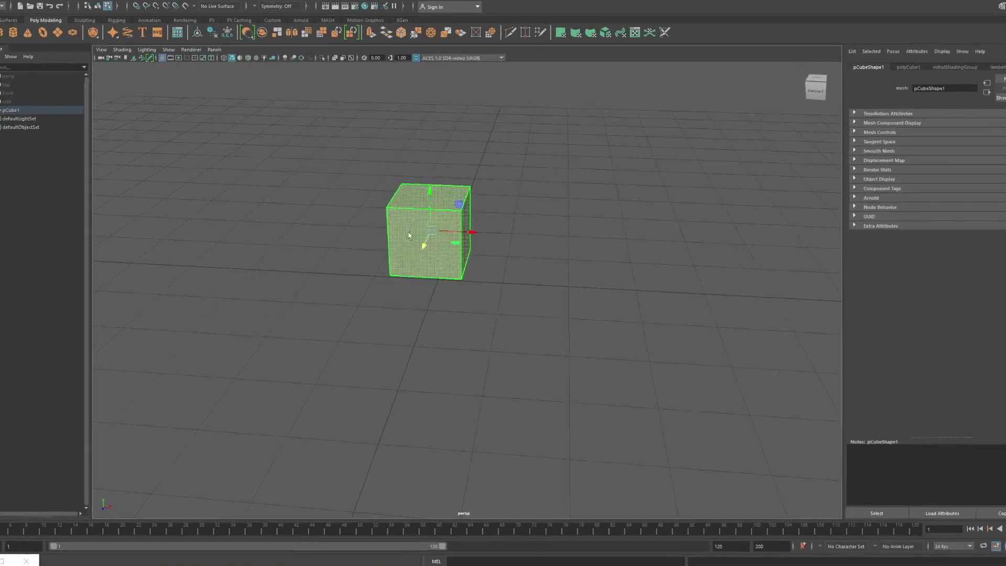
{"action": "right_click", "coordinate": [415, 231]}
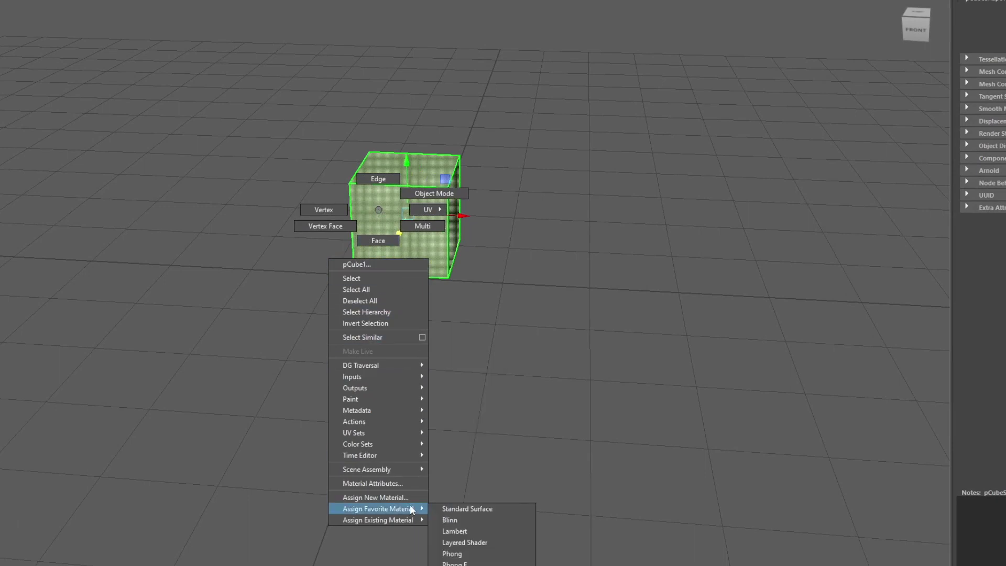
{"action": "left_click", "coordinate": [403, 497]}
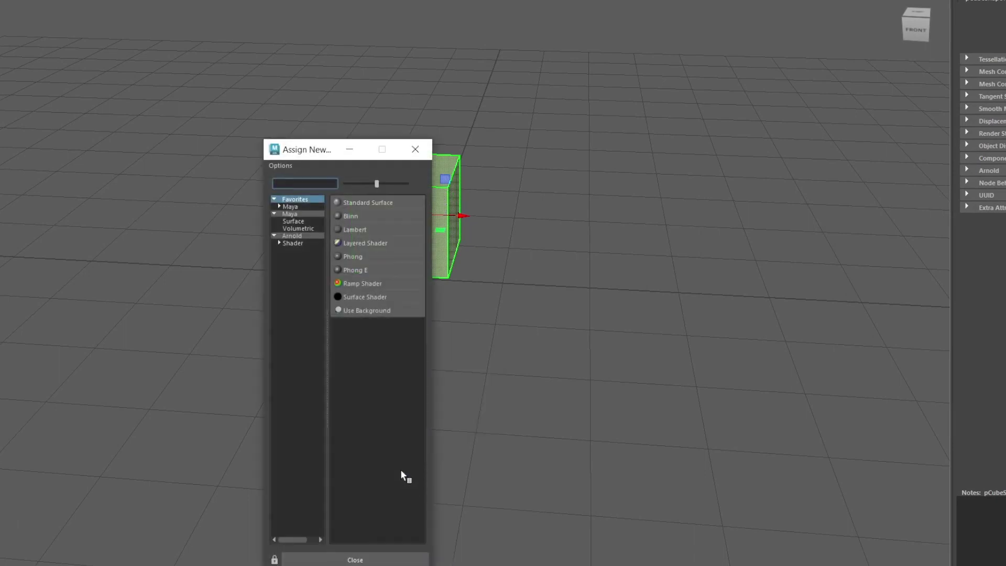
{"action": "left_click", "coordinate": [365, 230]}
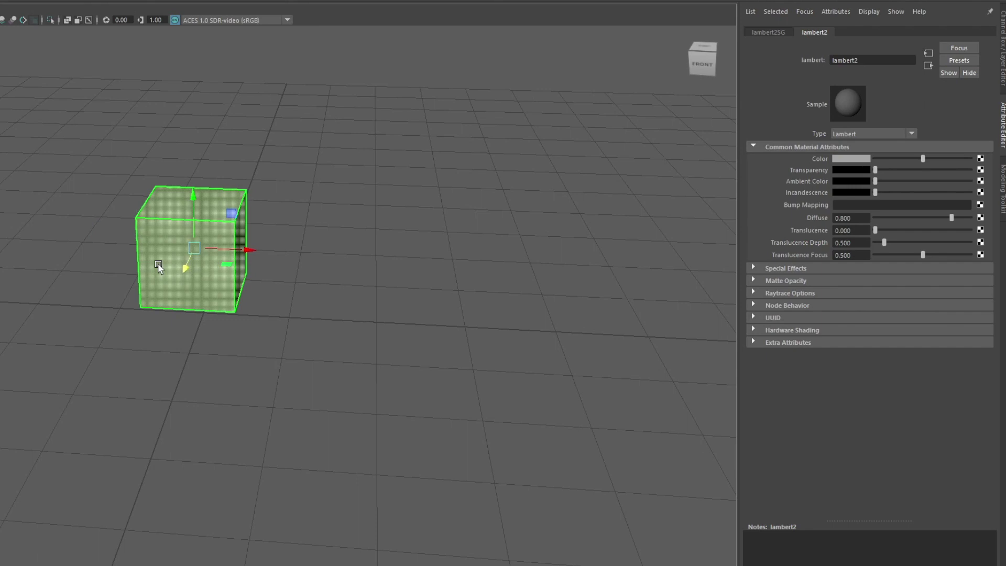
Step: Create a file1 2D texture node for the Lambert material's colour
{"action": "right_click_drag", "start_coordinate": [164, 248], "coordinate": [213, 181]}
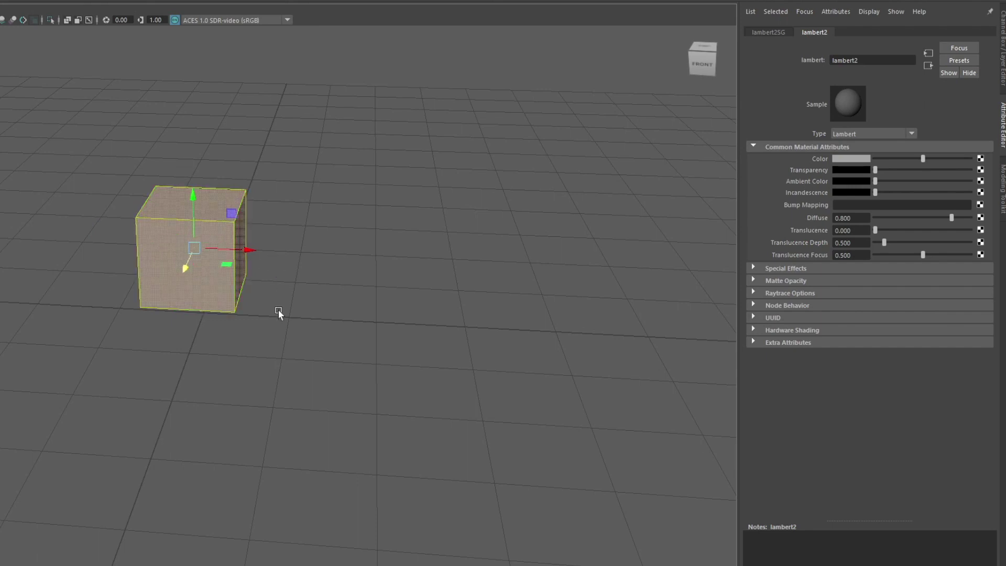
{"action": "mouse_move", "coordinate": [704, 59]}
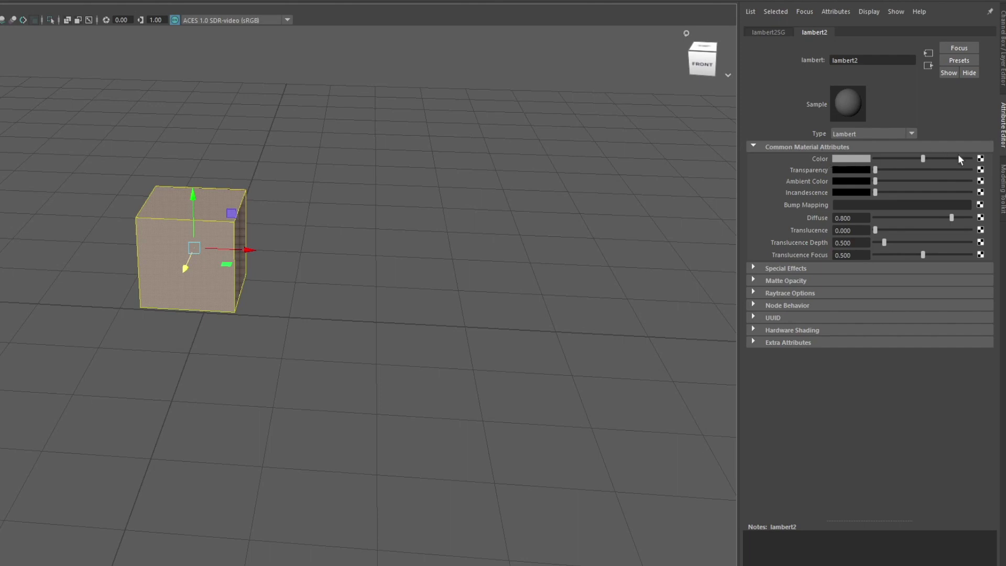
{"action": "left_click", "coordinate": [981, 160]}
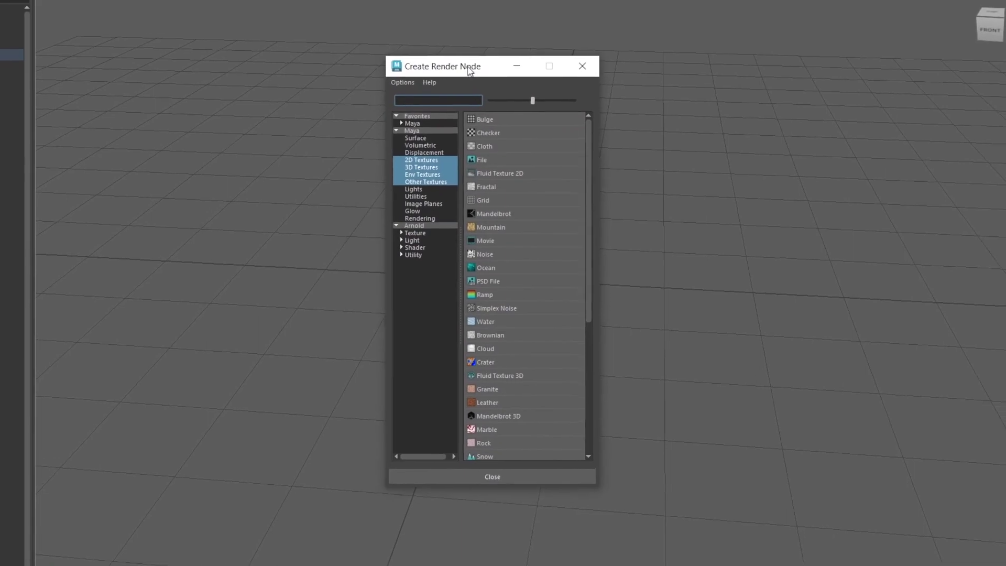
{"action": "left_click", "coordinate": [474, 170]}
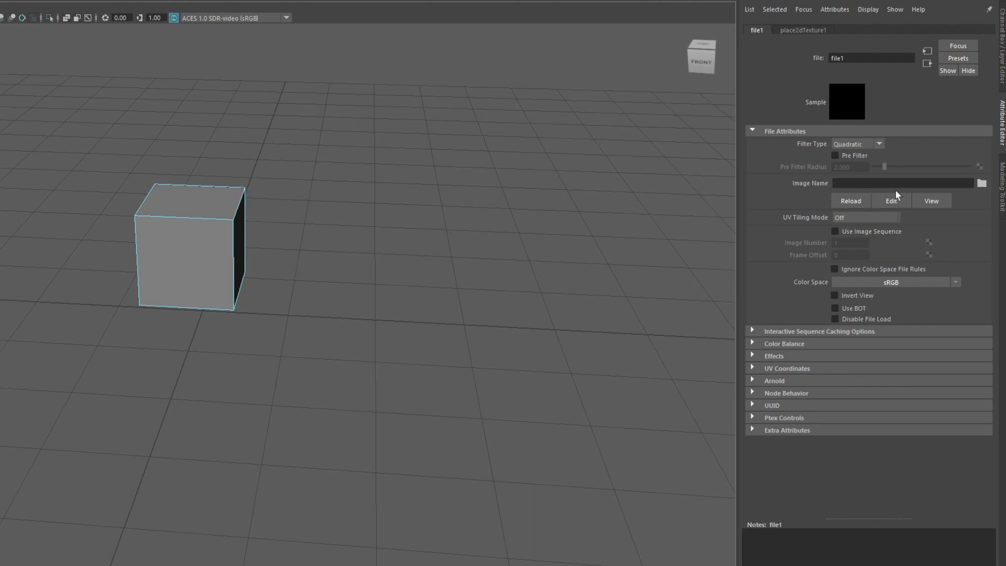
Step: Load J_UVMAp1_J.psd from the Desktop as the file texture's image
{"action": "left_click", "coordinate": [983, 184]}
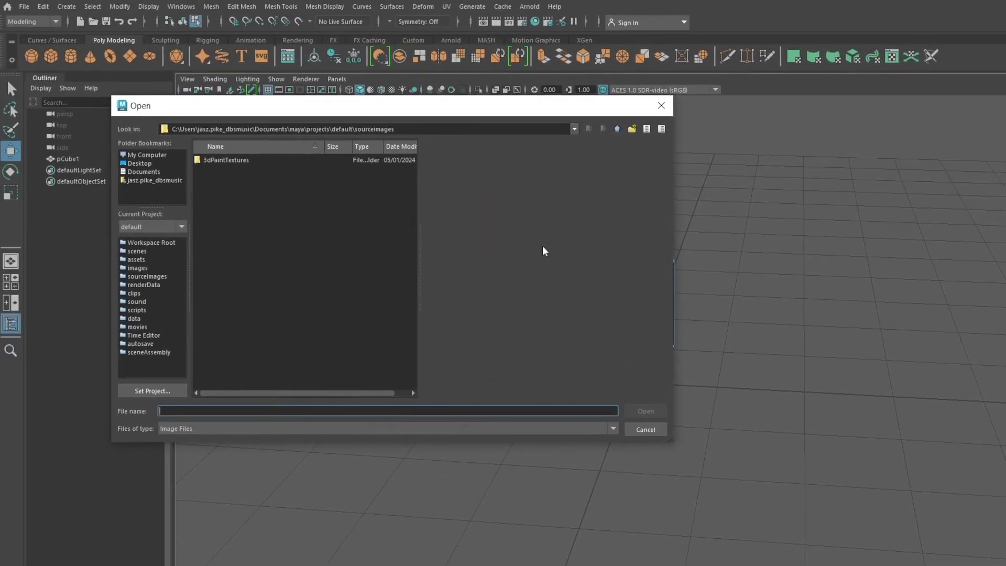
{"action": "left_click_drag", "start_coordinate": [429, 108], "coordinate": [635, 148]}
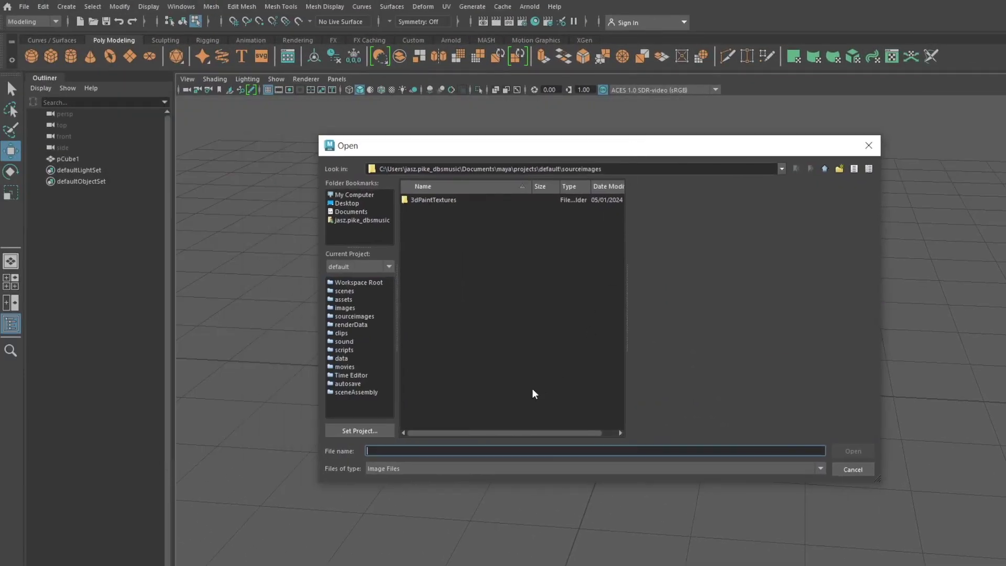
{"action": "left_click", "coordinate": [349, 204]}
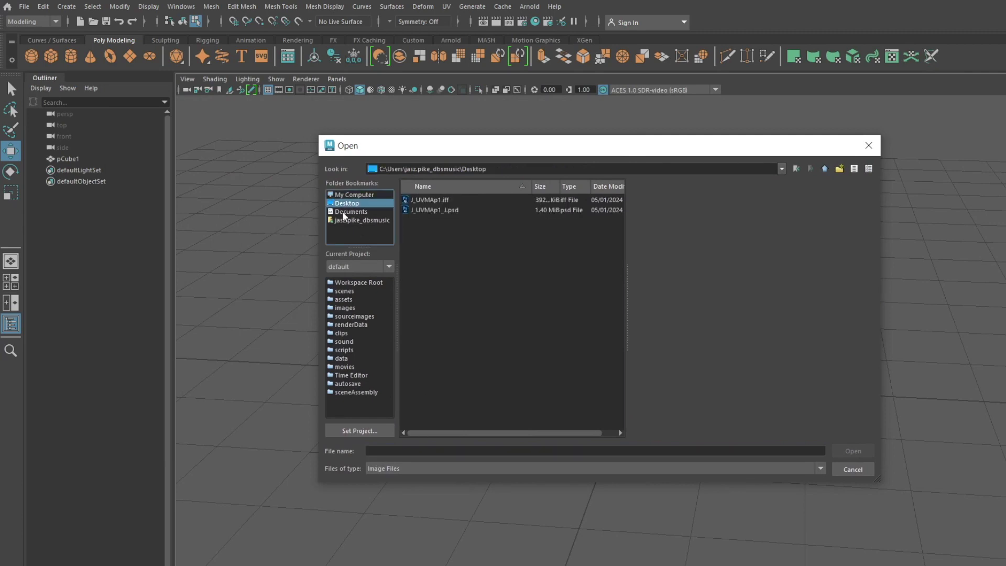
{"action": "left_click", "coordinate": [437, 212]}
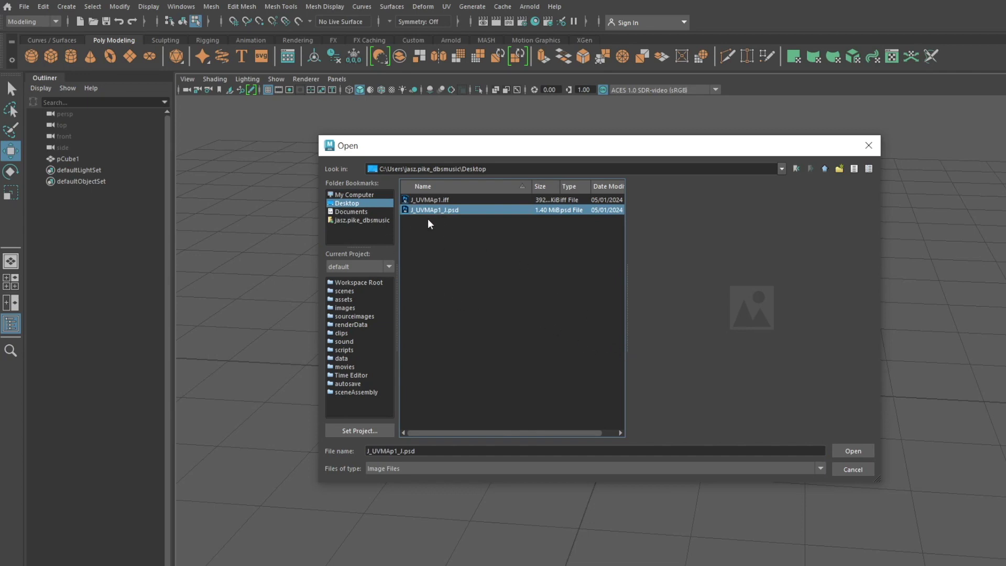
{"action": "left_click", "coordinate": [852, 452]}
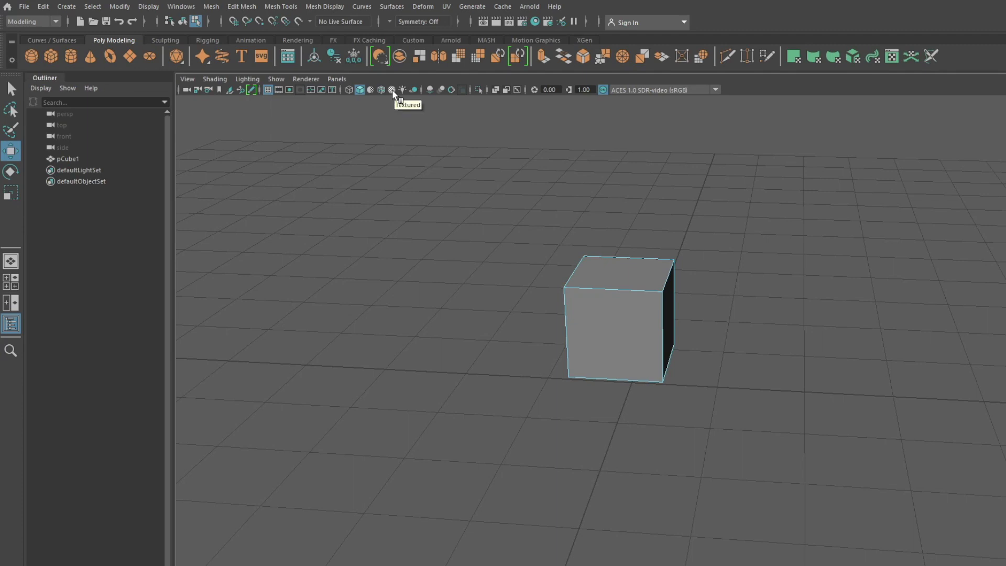
Step: Turn on Textured shading so the cube shows black faces with red dice pips
{"action": "left_click", "coordinate": [394, 92]}
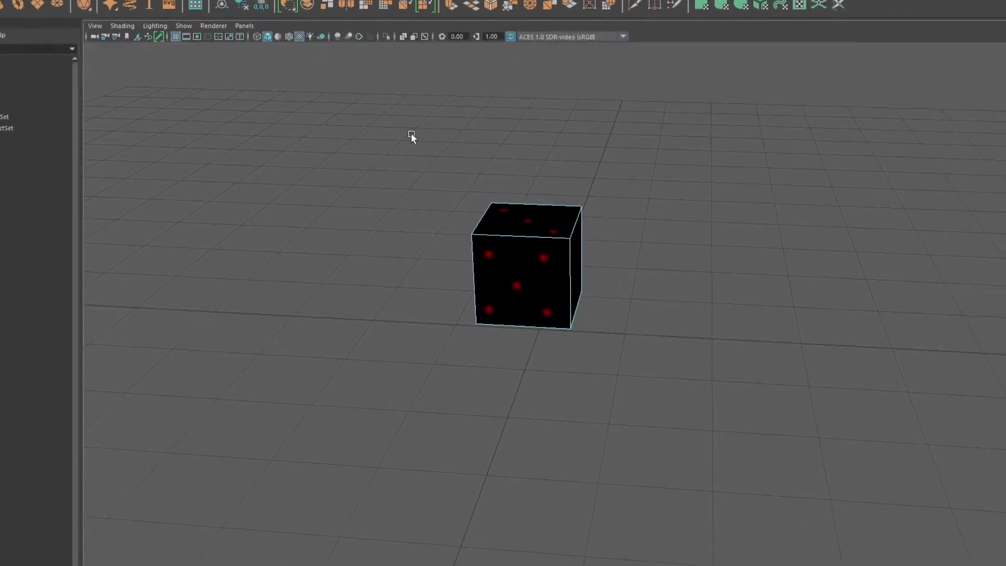
{"action": "scroll", "coordinate": [627, 241], "scroll_direction": "up", "scroll_amount": 3}
{"action": "scroll", "coordinate": [627, 241], "scroll_direction": "down", "scroll_amount": 3}
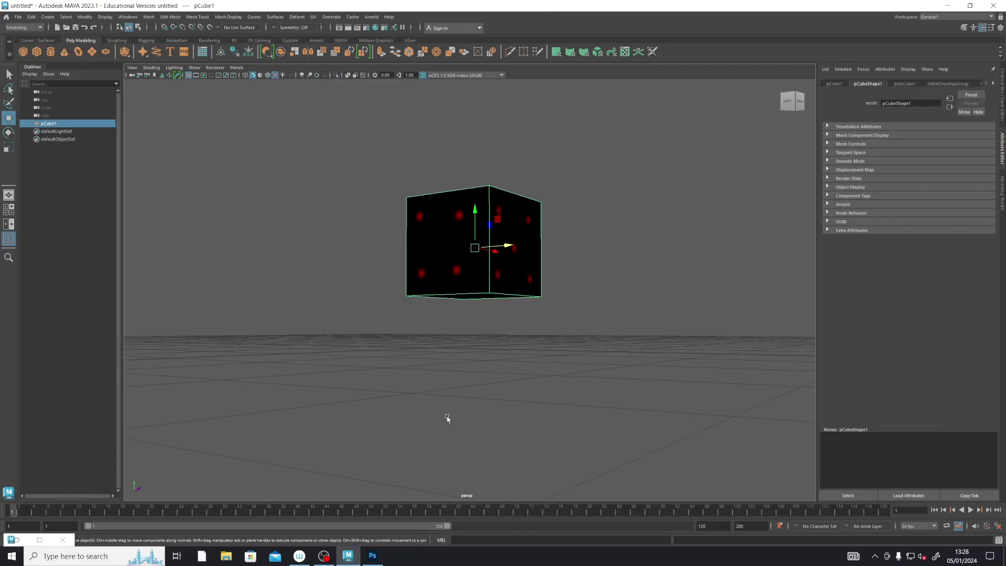
{"action": "key", "text": "4"}
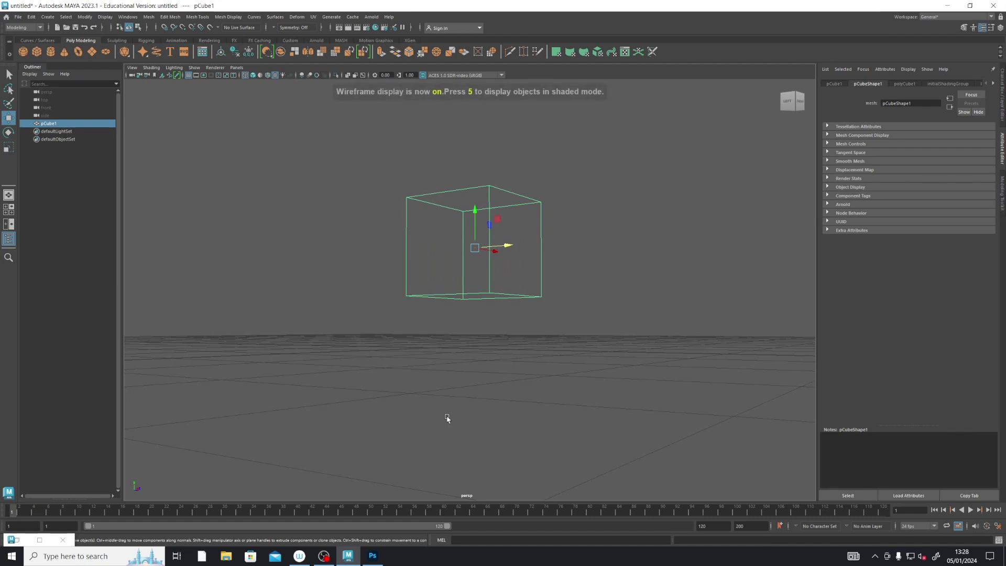
{"action": "key", "text": "5"}
{"action": "key", "text": "6"}
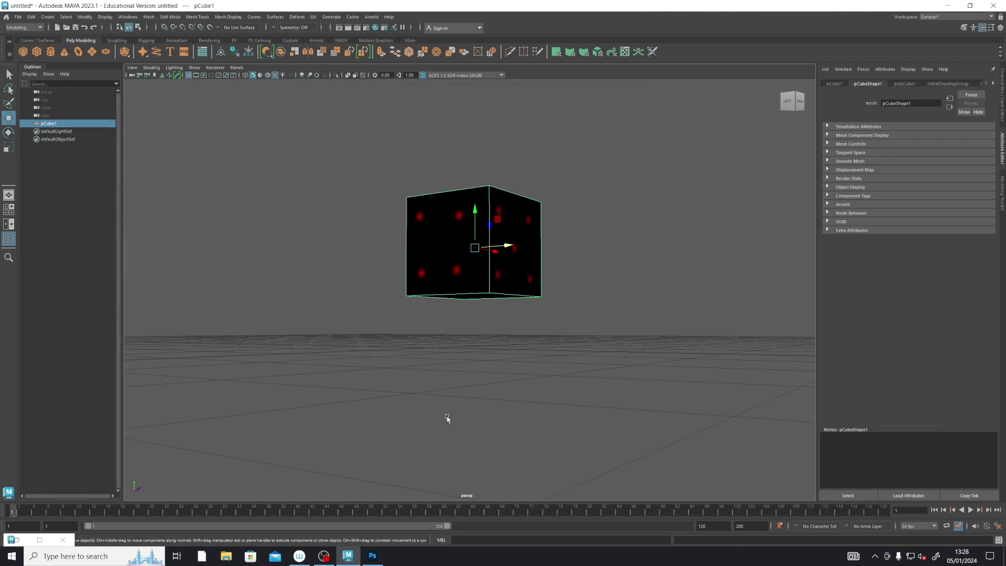
{"action": "key", "text": "4"}
{"action": "key", "text": "5"}
{"action": "key", "text": "6"}
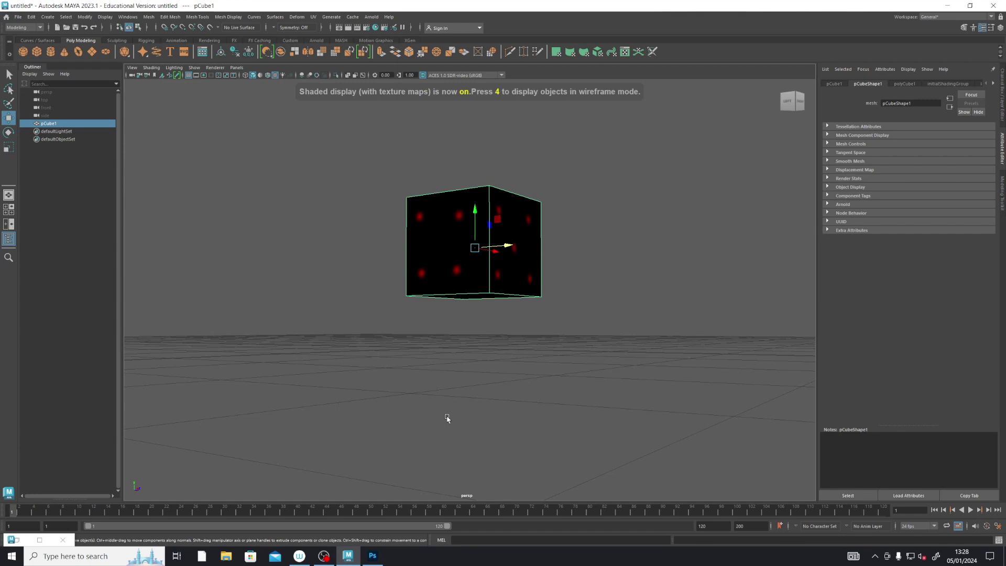
{"action": "key", "text": "4"}
{"action": "key", "text": "5"}
{"action": "key", "text": "6"}
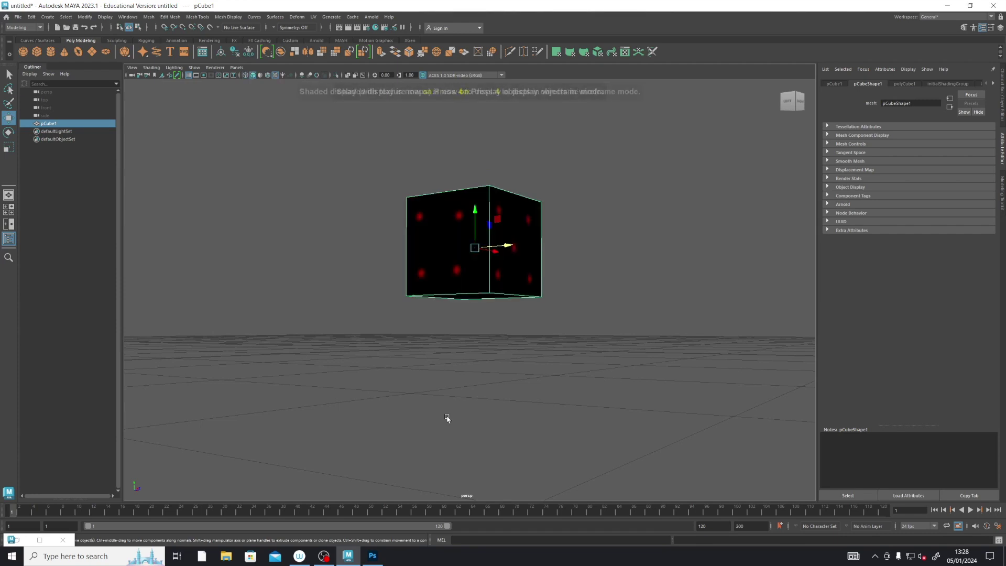
{"action": "key", "text": "4"}
{"action": "key", "text": "5"}
{"action": "key", "text": "6"}
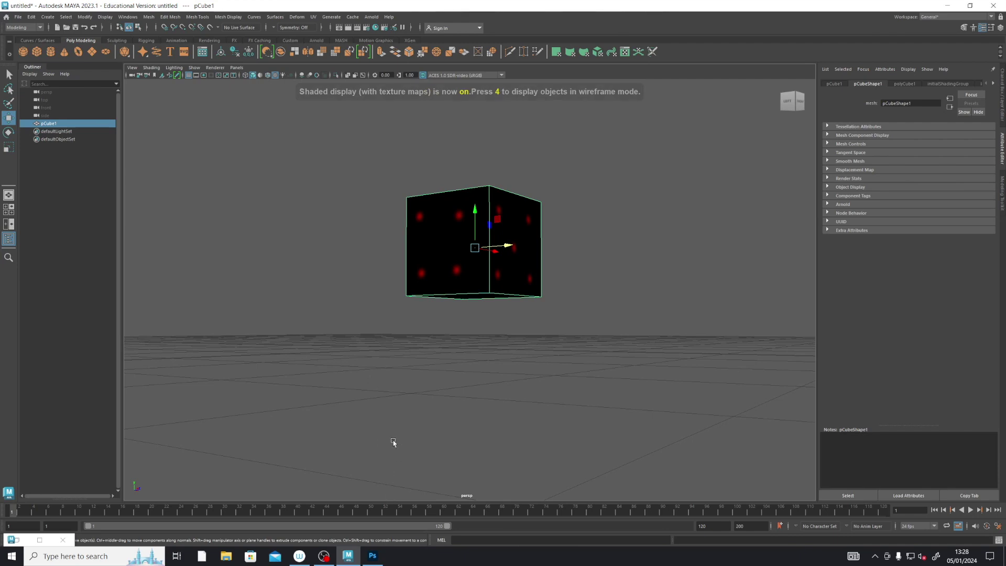
Step: Select the Texture layer in Photoshop and set the foreground colour to blue
{"action": "left_click", "coordinate": [372, 556]}
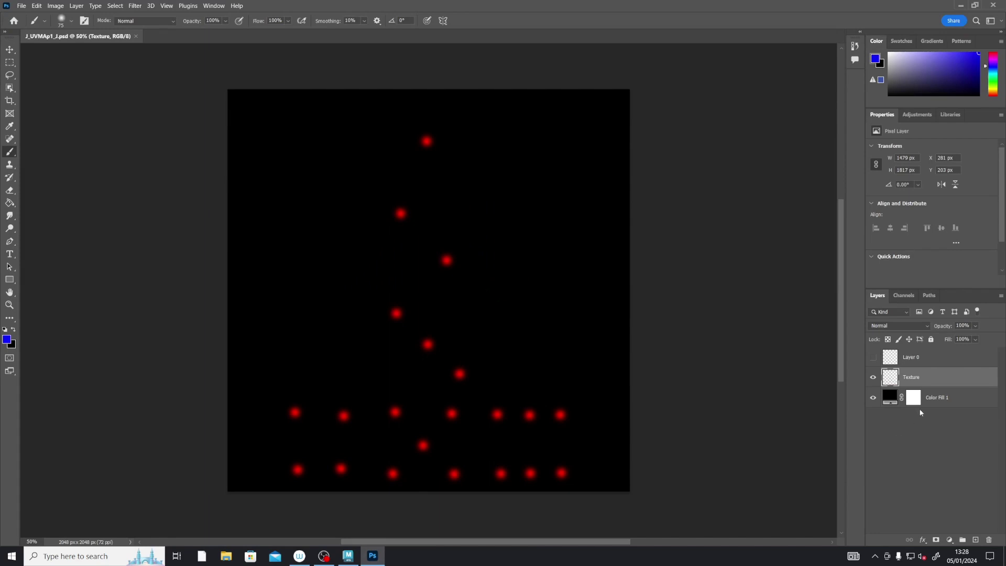
{"action": "left_click", "coordinate": [942, 396]}
{"action": "left_click", "coordinate": [935, 379]}
{"action": "left_click", "coordinate": [7, 341]}
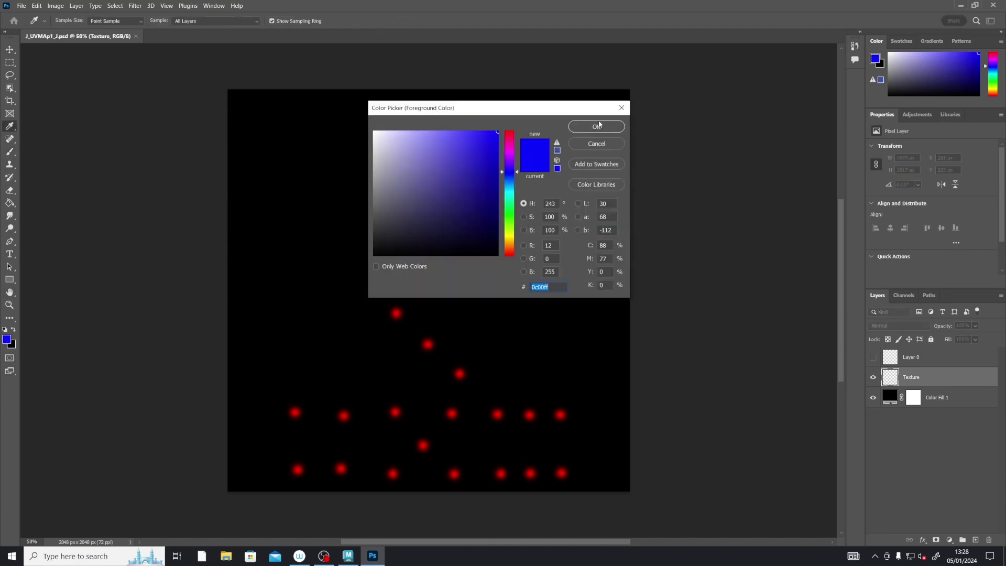
{"action": "left_click", "coordinate": [598, 126]}
Step: Paint three blue dots beside red pips and save the PSD
{"action": "left_click", "coordinate": [428, 152]}
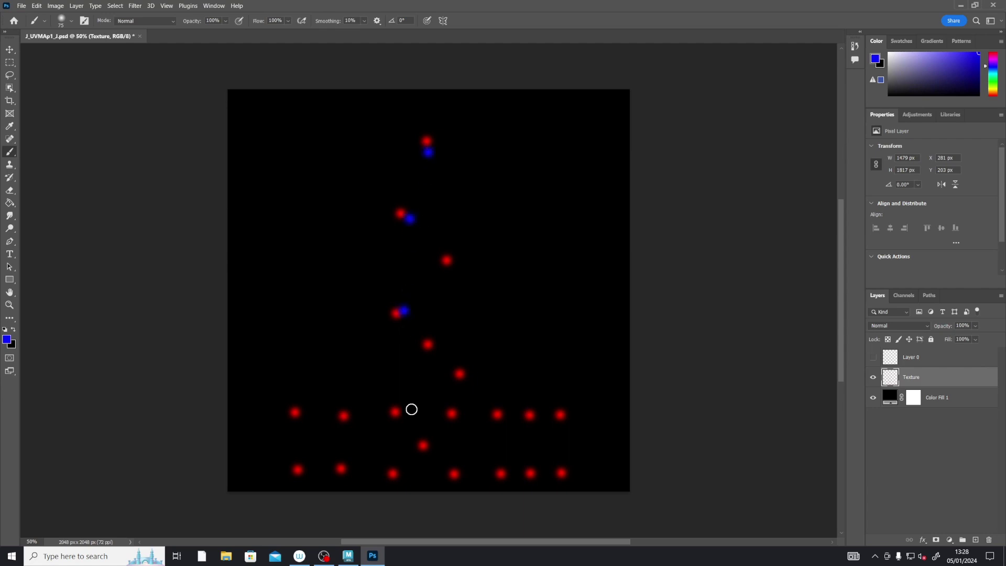
{"action": "left_click", "coordinate": [404, 413]}
{"action": "left_click", "coordinate": [334, 418]}
{"action": "left_click", "coordinate": [28, 10]}
{"action": "left_click", "coordinate": [49, 111]}
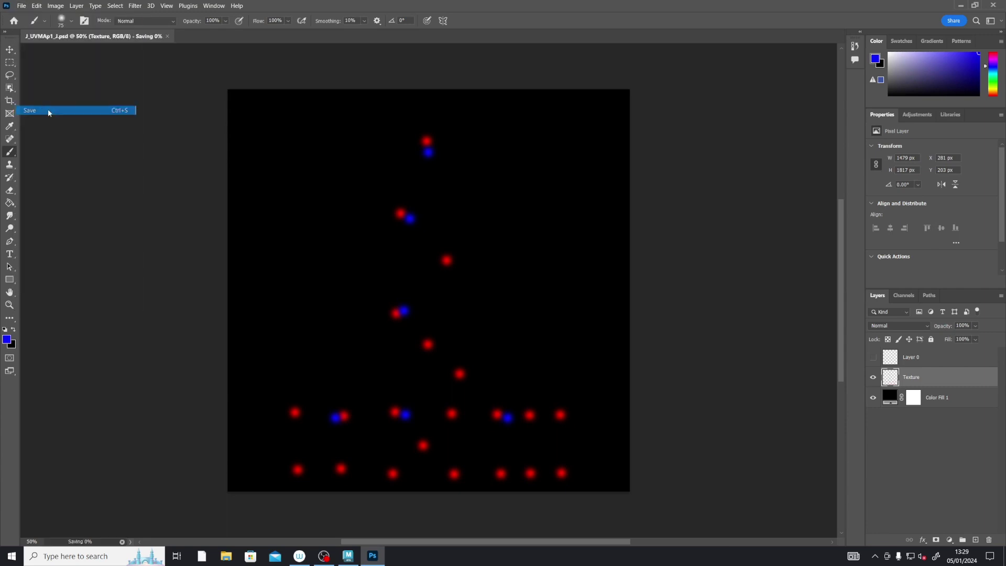
{"action": "left_click", "coordinate": [348, 556]}
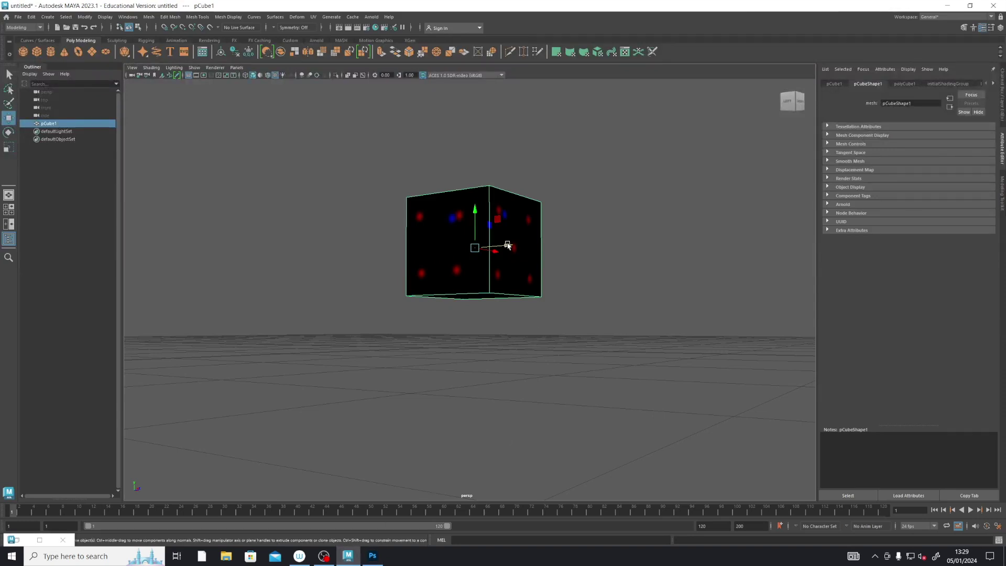
Step: Nudge the cube along X and orbit the view to refresh its texture
{"action": "left_click_drag", "start_coordinate": [508, 246], "coordinate": [542, 323]}
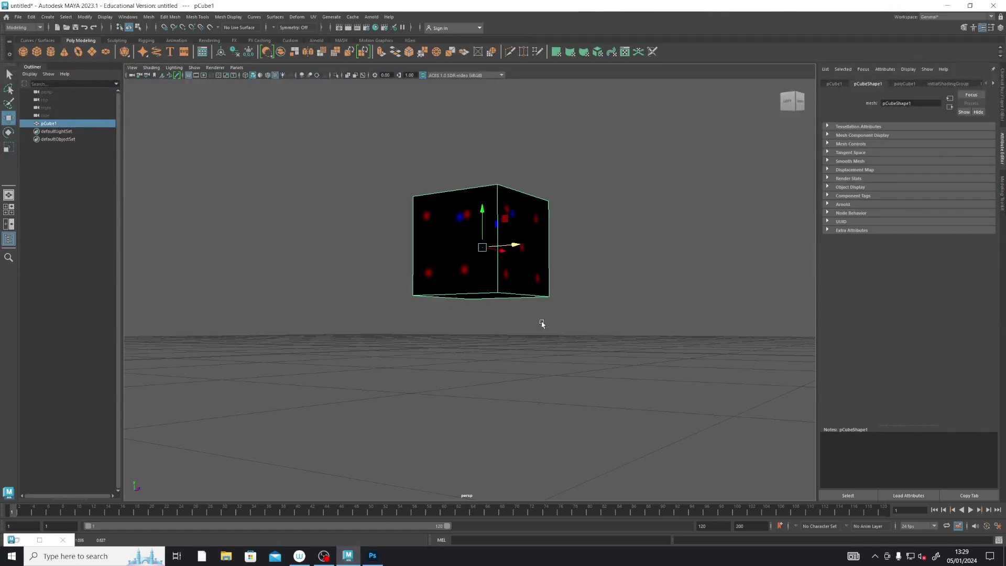
{"action": "mouse_move", "coordinate": [649, 340]}
{"action": "left_mouse_down", "text": "alt"}
{"action": "mouse_move", "coordinate": [824, 276]}
{"action": "mouse_move", "coordinate": [818, 240]}
{"action": "mouse_move", "coordinate": [777, 320]}
{"action": "mouse_move", "coordinate": [722, 327]}
{"action": "mouse_move", "coordinate": [656, 276]}
{"action": "mouse_move", "coordinate": [587, 304]}
{"action": "left_mouse_up", "text": "alt"}
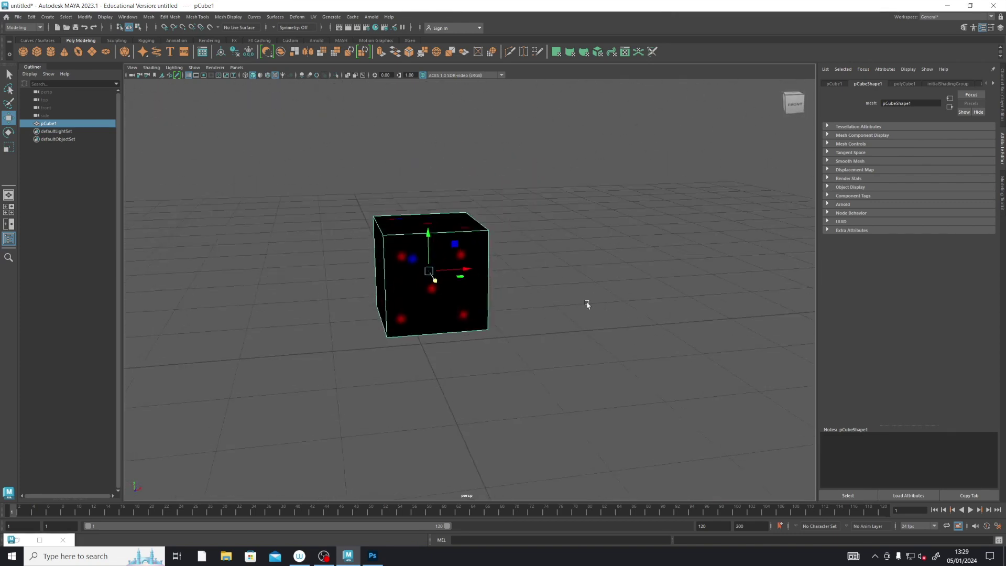
{"action": "left_click", "coordinate": [373, 556]}
Step: Undo the blue dot strokes in Photoshop and save the PSD again
{"action": "key", "text": "ctrl+z"}
{"action": "key", "text": "ctrl+z"}
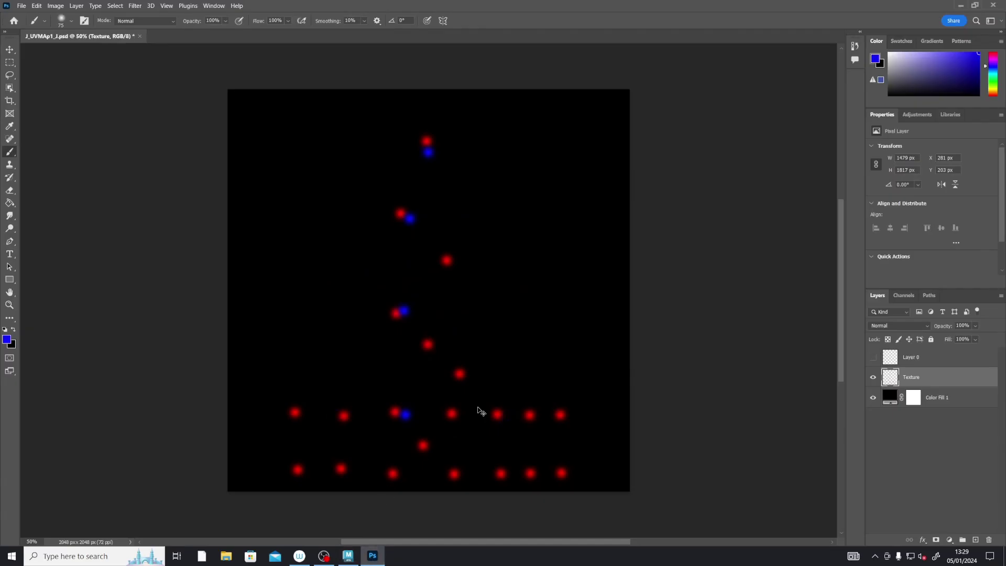
{"action": "key", "text": "ctrl+z"}
{"action": "key", "text": "ctrl+z"}
{"action": "key", "text": "ctrl+z"}
{"action": "key", "text": "ctrl+z"}
{"action": "left_click", "coordinate": [23, 6]}
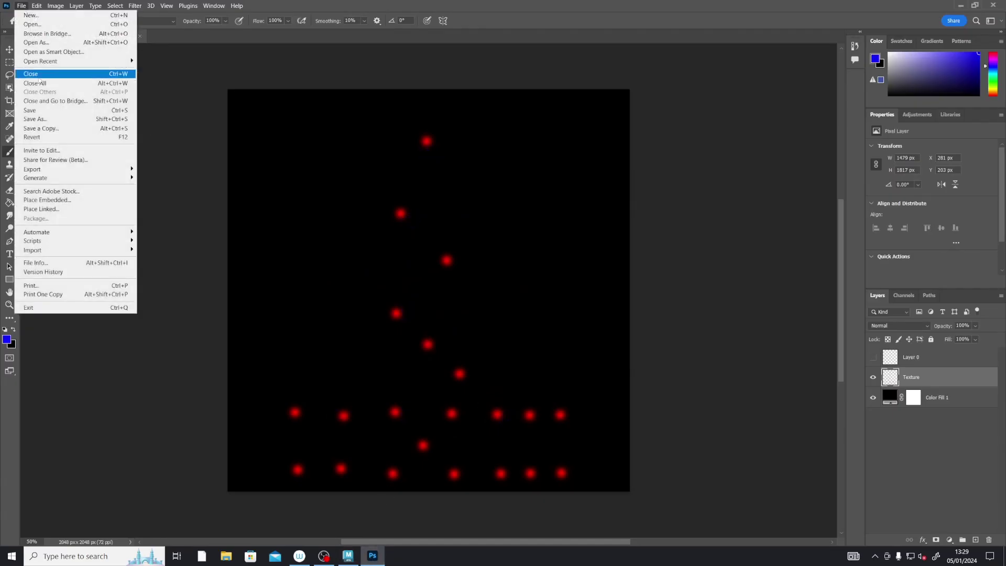
{"action": "left_click", "coordinate": [35, 107]}
{"action": "left_click", "coordinate": [348, 556]}
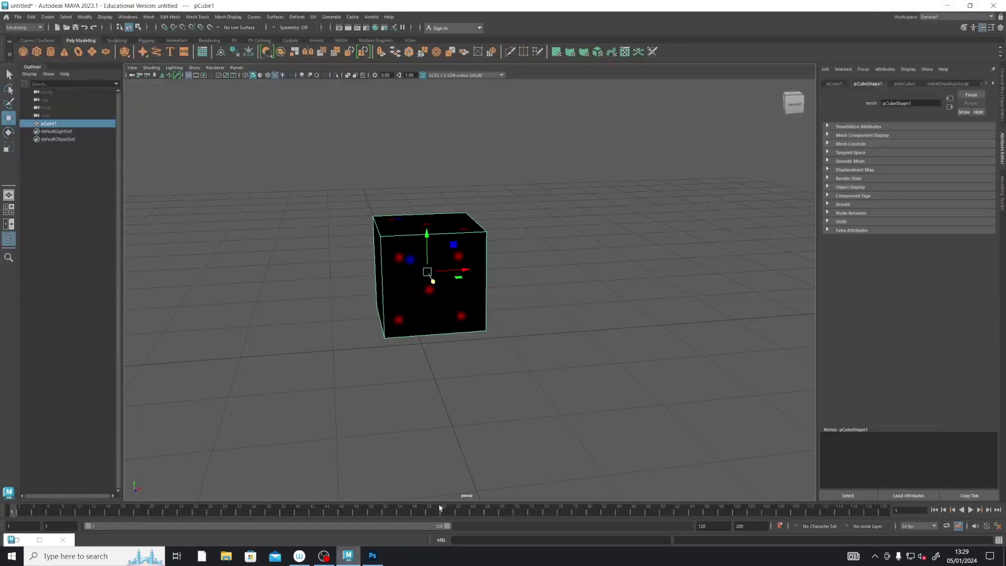
Step: Nudge the cube along X so its texture refreshes to red pips only
{"action": "mouse_move", "coordinate": [468, 271]}
{"action": "left_mouse_down"}
{"action": "mouse_move", "coordinate": [554, 293]}
{"action": "mouse_move", "coordinate": [537, 268]}
{"action": "mouse_move", "coordinate": [555, 210]}
{"action": "mouse_move", "coordinate": [572, 241]}
{"action": "mouse_move", "coordinate": [647, 286]}
{"action": "mouse_move", "coordinate": [697, 291]}
{"action": "mouse_move", "coordinate": [723, 244]}
{"action": "mouse_move", "coordinate": [705, 279]}
{"action": "mouse_move", "coordinate": [669, 306]}
{"action": "mouse_move", "coordinate": [618, 299]}
{"action": "mouse_move", "coordinate": [636, 253]}
{"action": "left_mouse_up"}
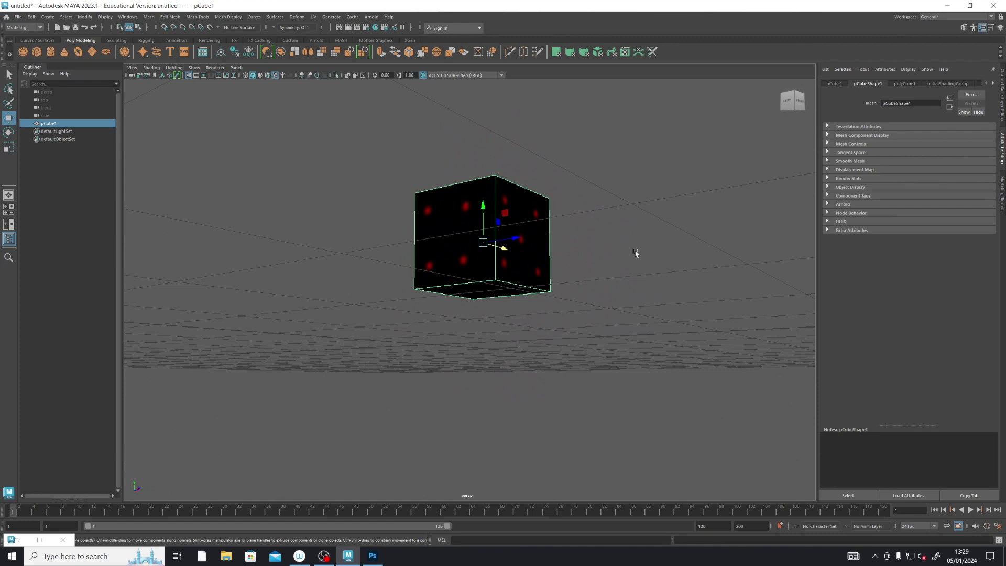